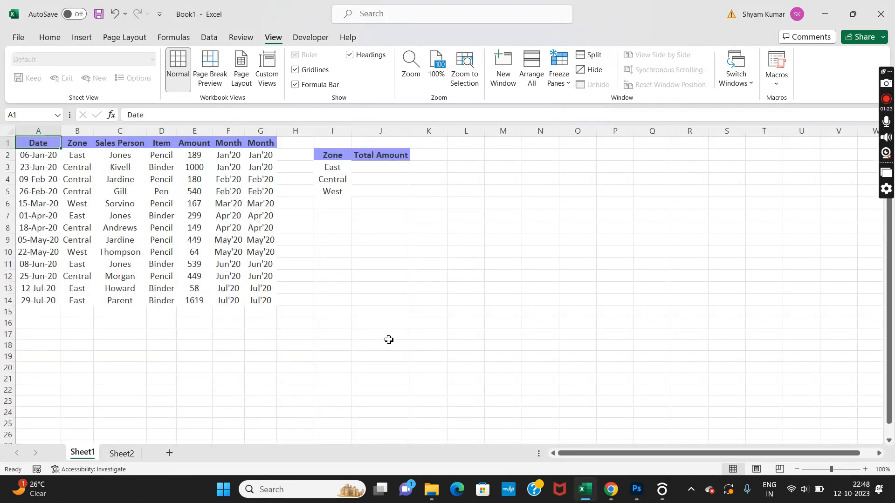
Examine the extent of the sales data table starting at A1 and its header row
key(ctrl+shift+Right)
key(ctrl+shift+Down)
key(ctrl+Home)
key(ctrl+shift+Right)
key(ctrl+shift+Down)
key(ctrl+Home)
key(ctrl+Right)
key(Left)
key(Left)
key(Left)
key(Left)
key(Left)
key(Left)
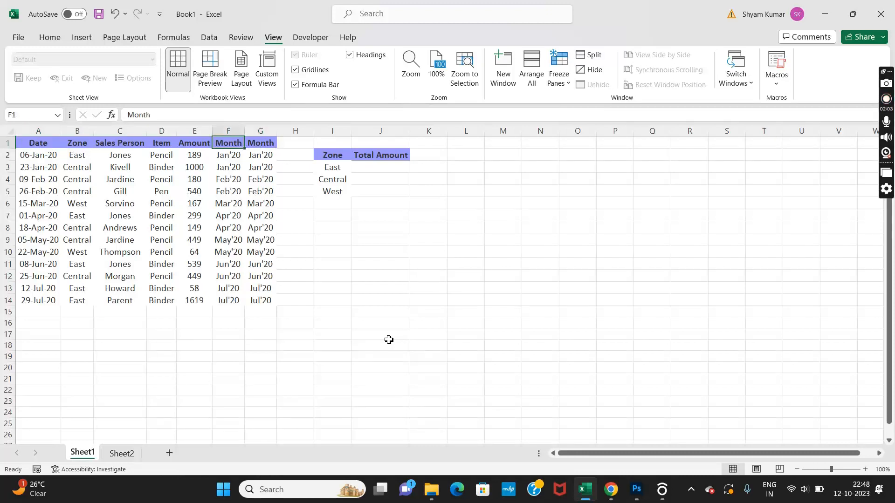
Review the header and first entries of each column across the sales table, from Date to Month
key(Down)
key(Right)
key(Up)
key(Down)
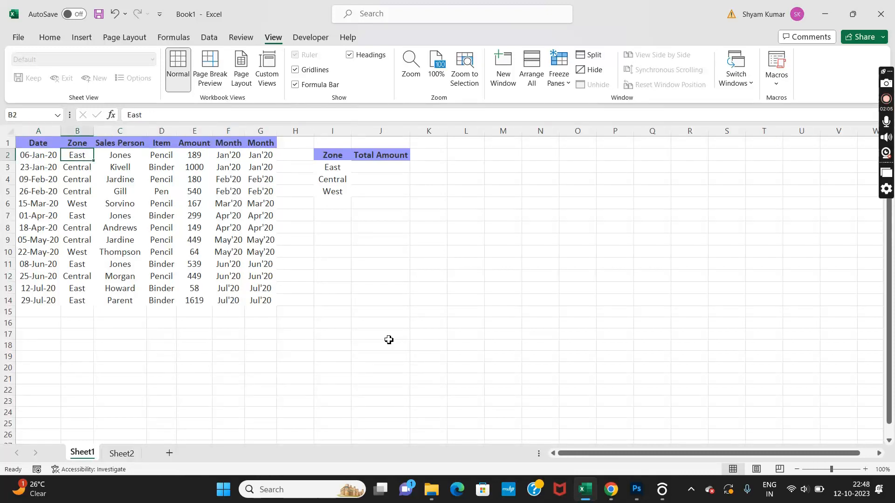
key(Up)
key(Left)
key(Down)
key(Up)
key(Right)
key(Down)
key(Down)
key(Up)
key(Up)
key(Right)
key(Right)
key(Down)
key(Up)
key(Right)
key(Down)
key(Right)
key(Up)
Delete the duplicate Month column, column G
key(Right)
key(ctrl+space)
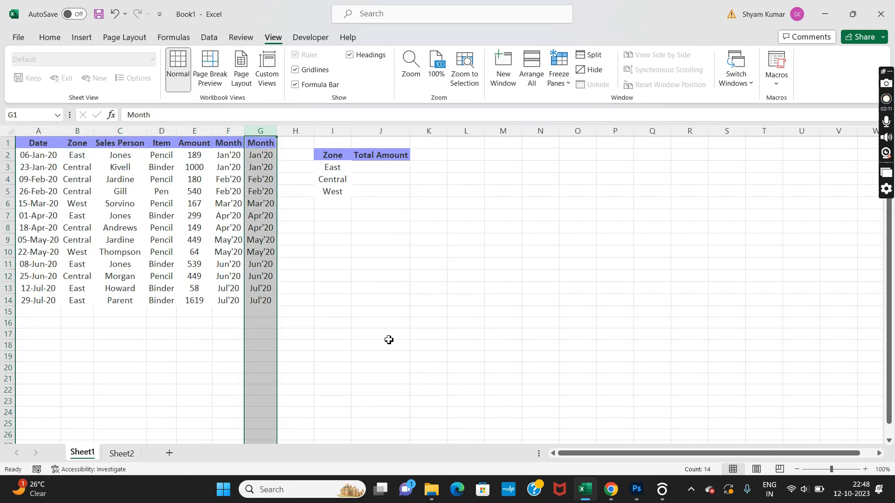
key(ctrl+minus)
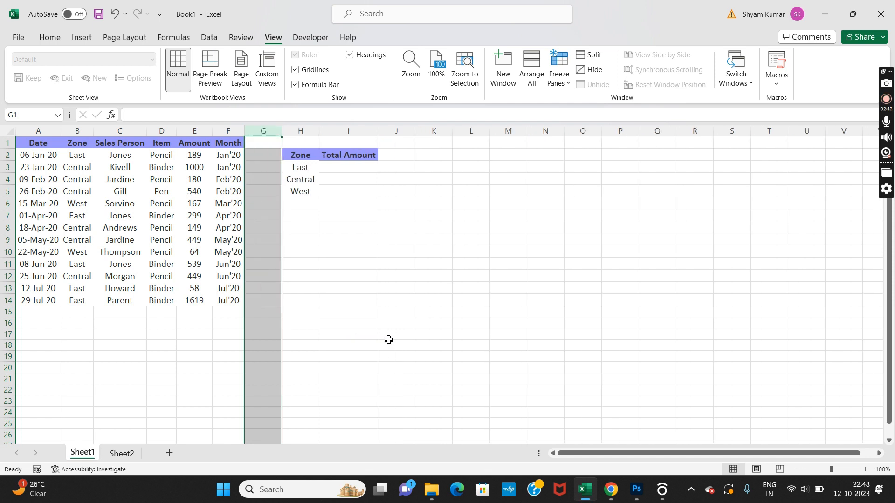
Examine the headers and first entries around the Date, Zone and Sales Person columns
key(Left)
key(Left)
key(Right)
key(Left)
key(ctrl+Left)
key(Right)
key(Down)
key(Up)
key(Right)
key(Right)
key(Left)
key(Down)
key(Left)
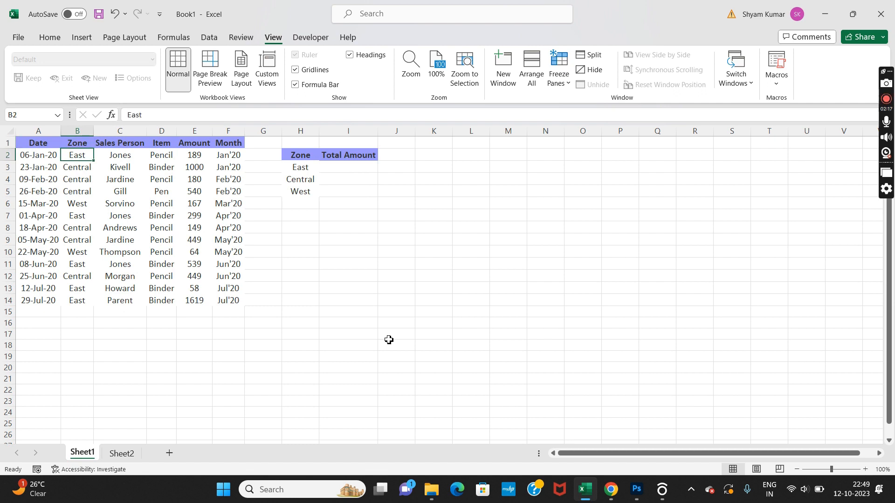
Read across the East zone records in rows 2, 7 and 11 to examine their sales details
key(Right)
key(Right)
key(Right)
key(Right)
key(Left)
key(Left)
key(Left)
key(Left)
key(Down)
key(Down)
key(Down)
key(Down)
key(Down)
key(Right)
key(Right)
key(Right)
key(Right)
key(Left)
key(Left)
key(Left)
key(Left)
key(Down)
key(Down)
key(Down)
key(Down)
key(Right)
key(Right)
key(Right)
key(Right)
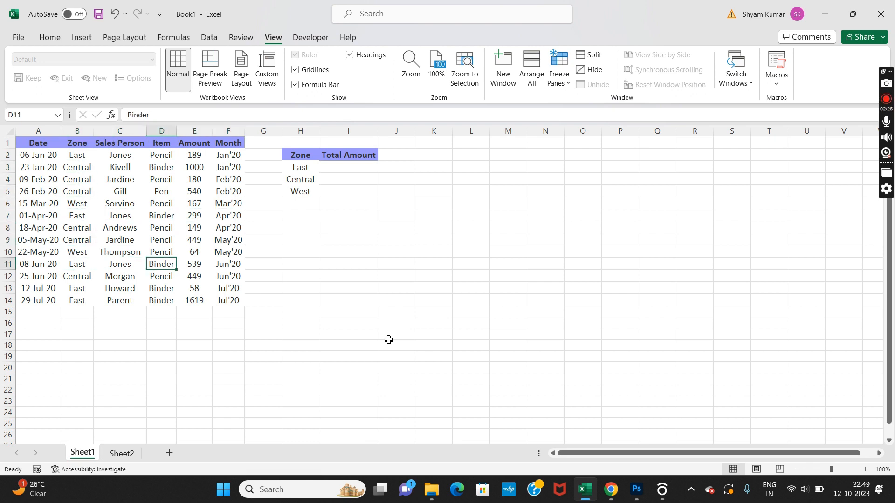
key(ctrl+Up)
key(Left)
key(Left)
key(Left)
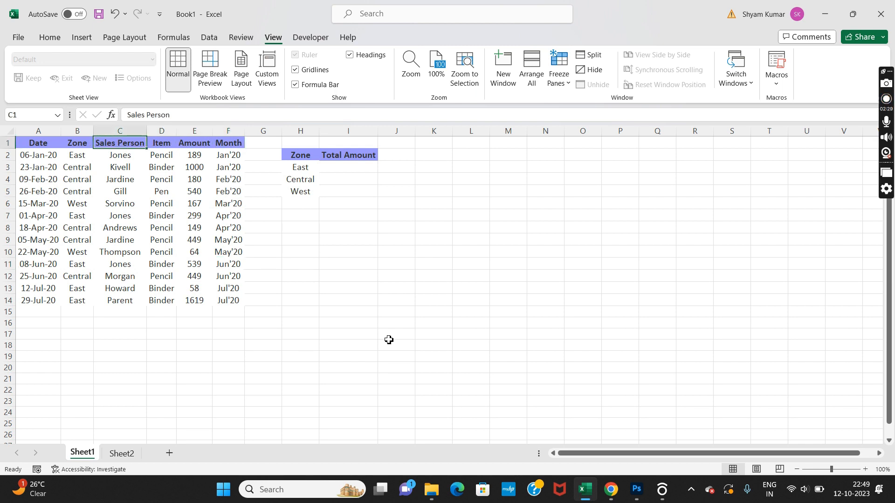
Compare the values in the Zone column with the East, Central and West entries in H3:H5
key(Left)
key(Down)
key(Down)
key(Up)
key(shift+Down)
key(shift+Down)
key(shift+Down)
key(shift+Down)
key(Right)
key(Right)
key(Right)
key(Right)
key(Right)
key(Down)
key(Right)
key(shift+Down)
key(shift+Down)
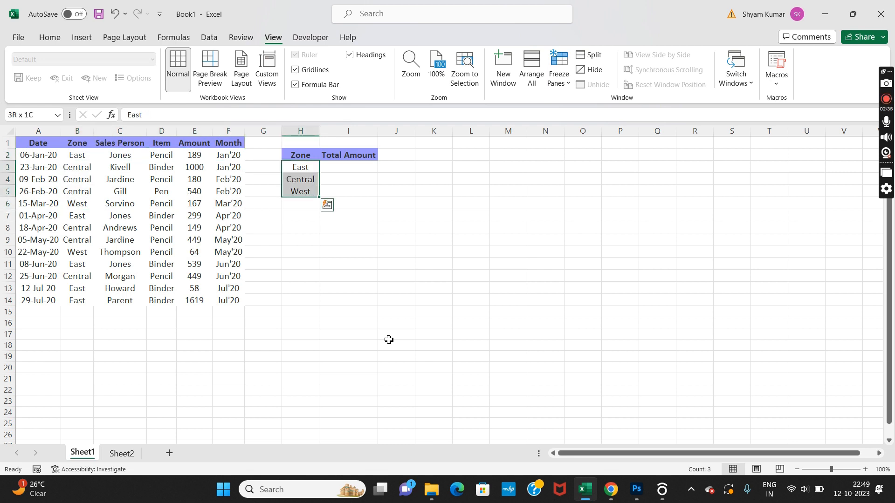
key(Down)
key(Up)
key(Left)
key(Left)
key(Up)
key(Up)
key(Left)
Start a SUMIF formula in I3, the Total Amount cell for the East zone
key(Down)
key(Right)
key(Right)
key(Right)
key(Right)
key(Down)
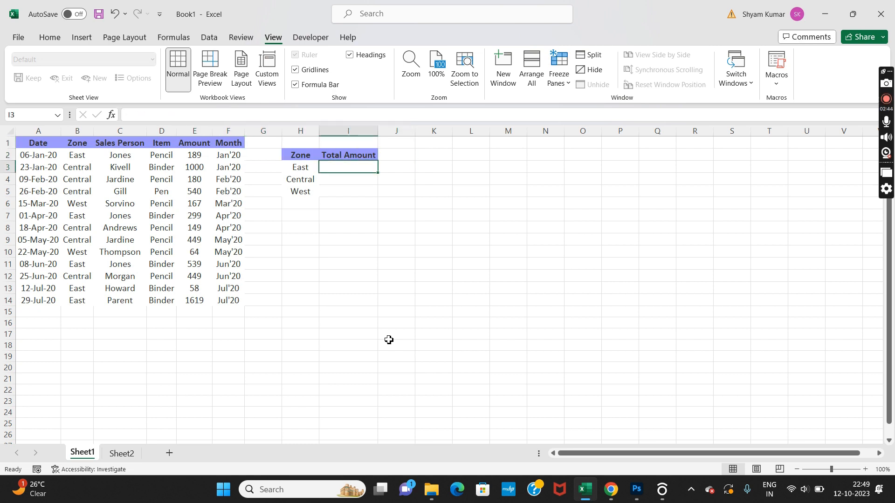
text(=)
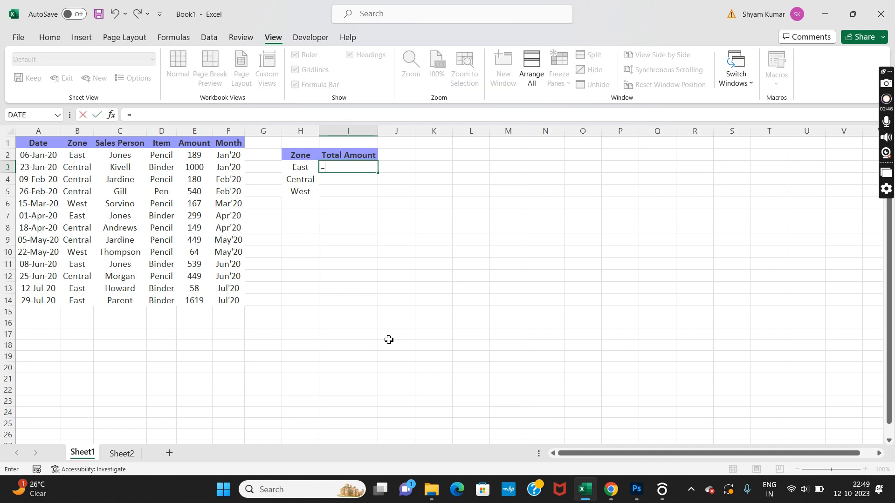
text(sumi)
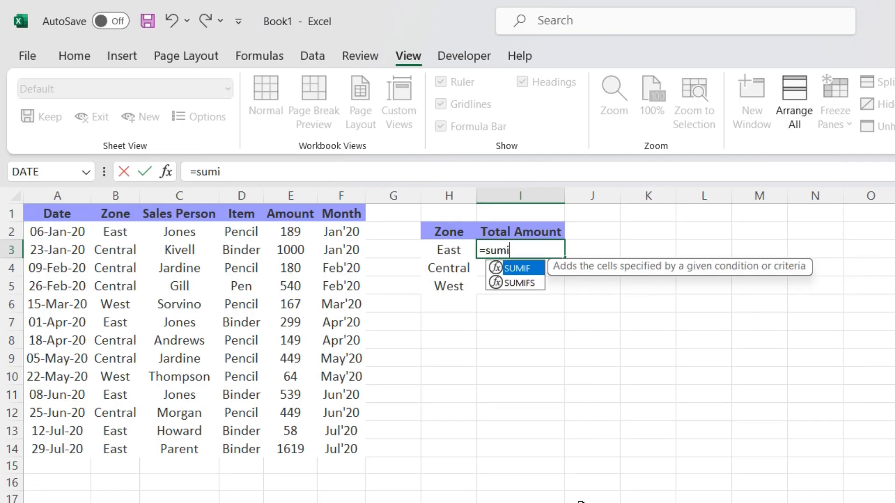
key(Tab)
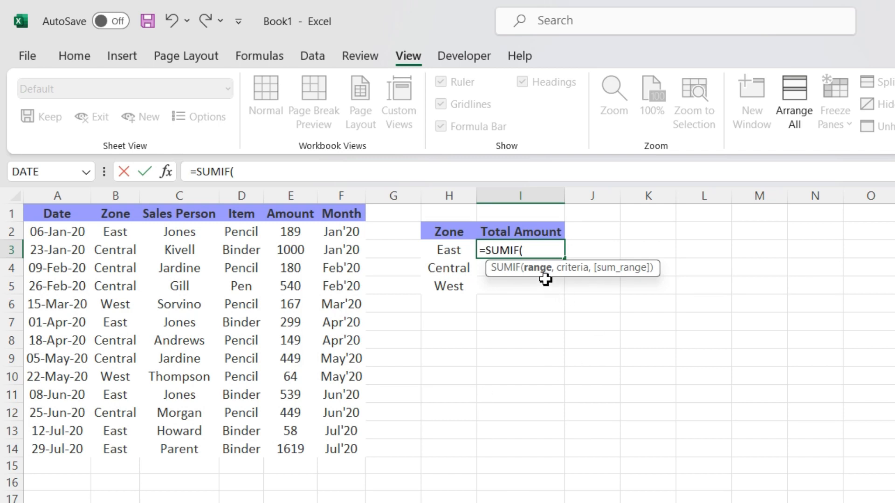
Set the whole Zone column, B:B, as the range argument of the SUMIF formula
key(Left)
key(Left)
key(Left)
key(Left)
key(Left)
key(Left)
key(Up)
key(Left)
key(Left)
key(Right)
key(Up)
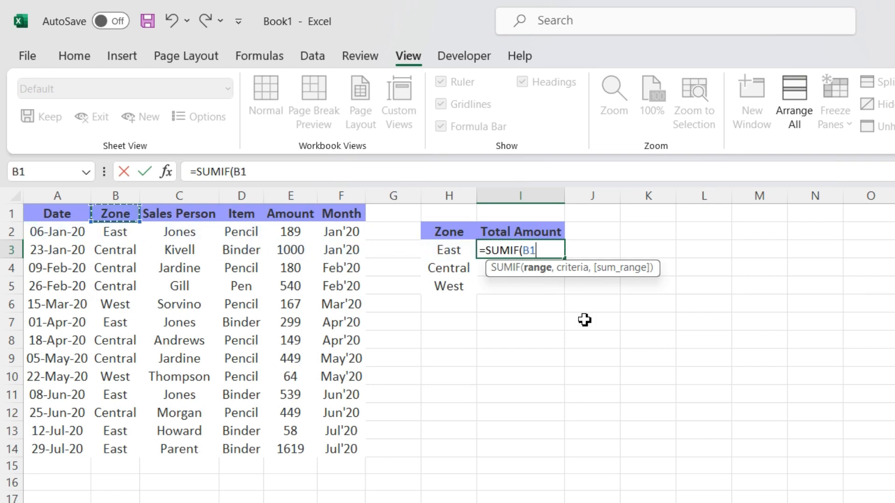
key(ctrl+space)
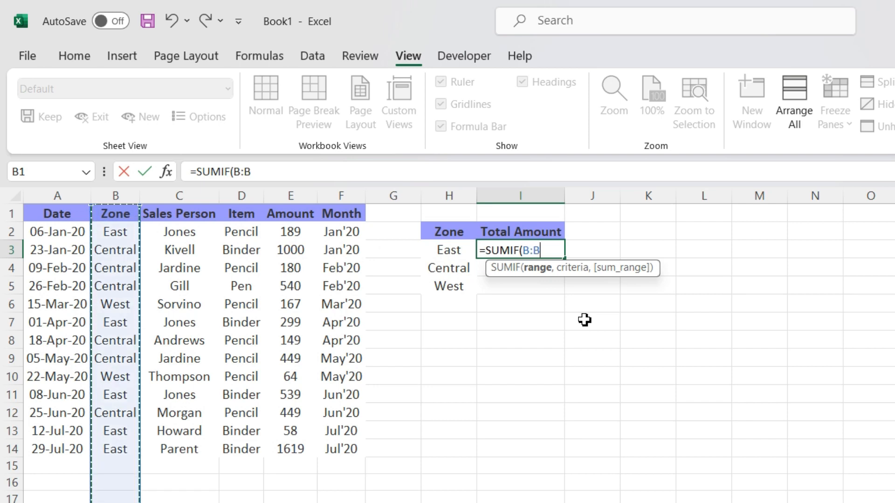
key(Up)
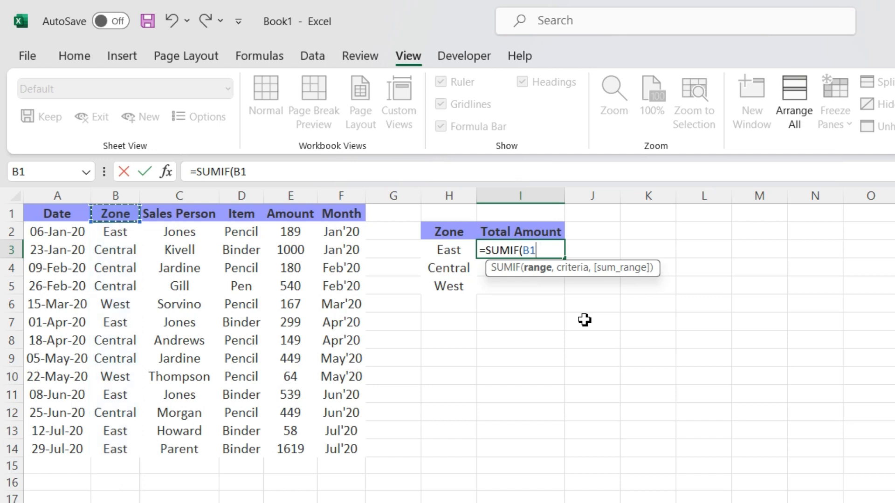
key(ctrl+space)
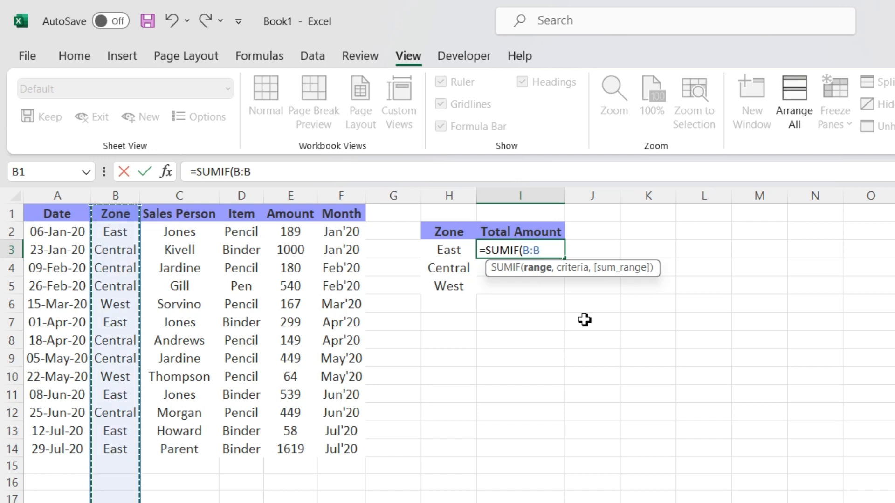
text(,)
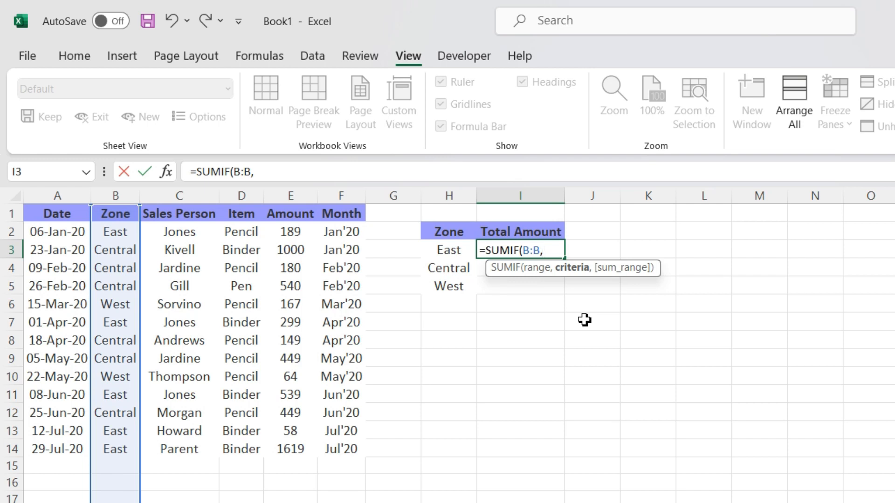
Complete the SUMIF formula with H3 as the criteria and the Amount column E:E as the sum range, and enter it
key(Left)
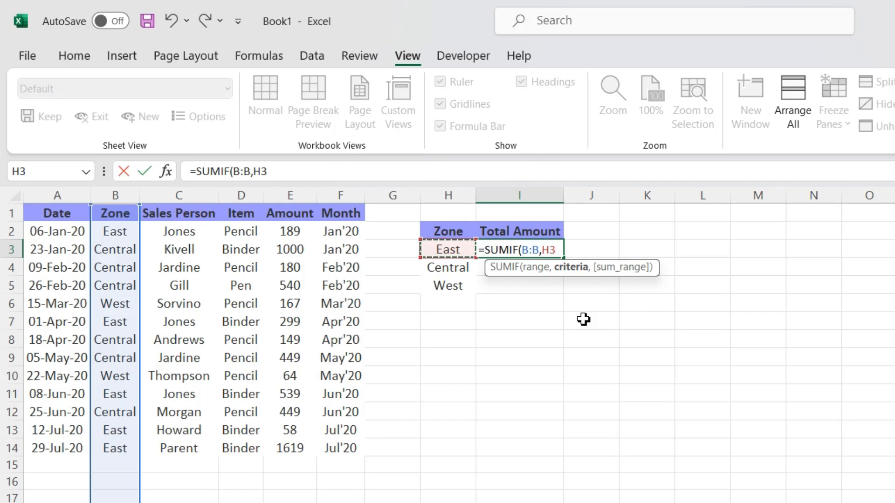
text(,)
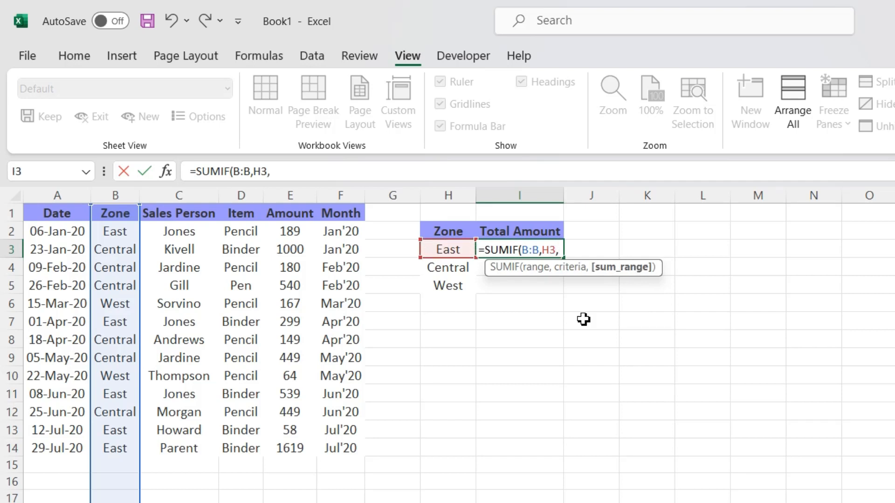
key(Left)
key(Left)
key(Left)
key(Left)
key(Up)
key(Up)
key(ctrl+space)
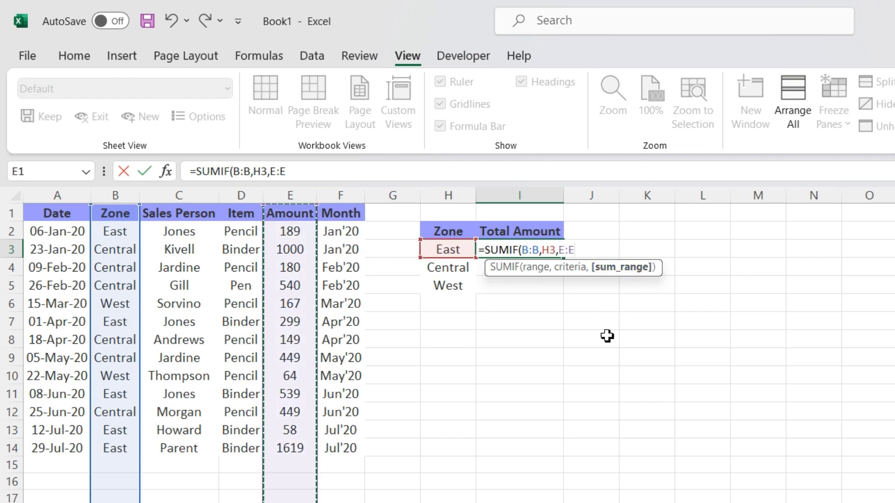
text())
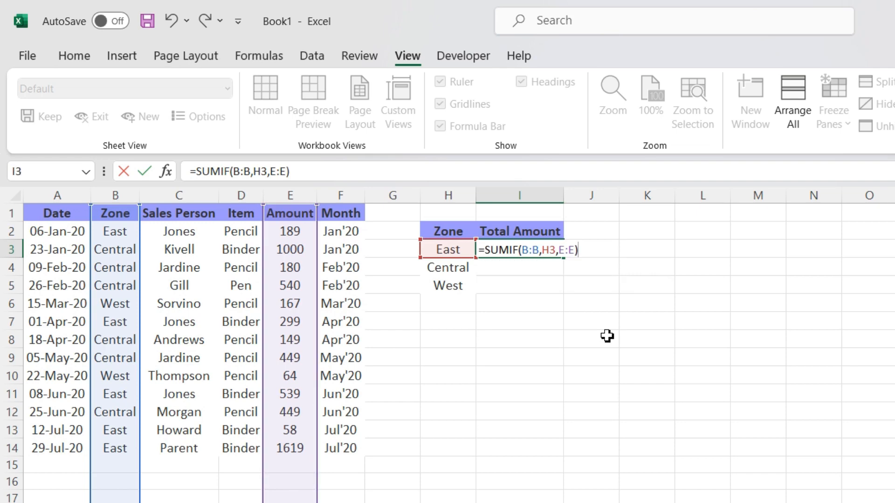
key(ctrl+Return)
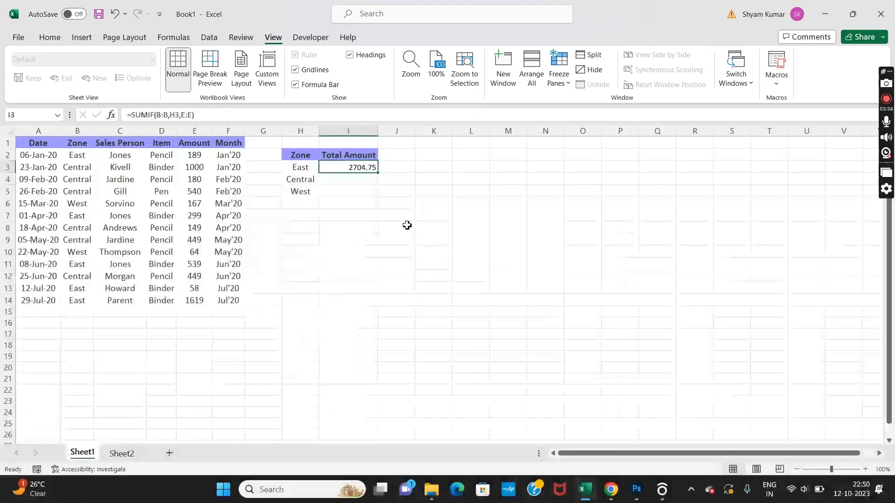
Copy the SUMIF formula from I3 down to I5 for the Central and West zones
key(ctrl+c)
key(shift+Down)
key(shift+Down)
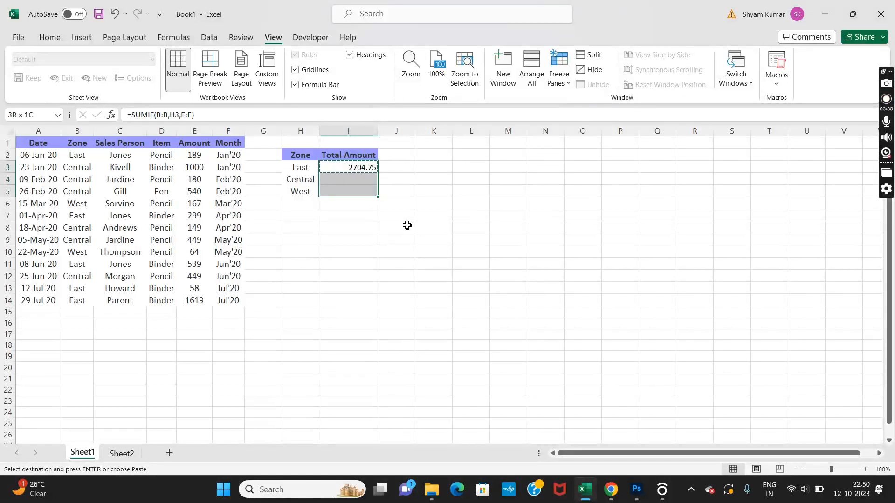
key(Return)
key(Left)
key(Left)
key(Left)
key(Left)
key(Left)
key(Right)
key(Right)
key(Right)
key(Right)
key(Right)
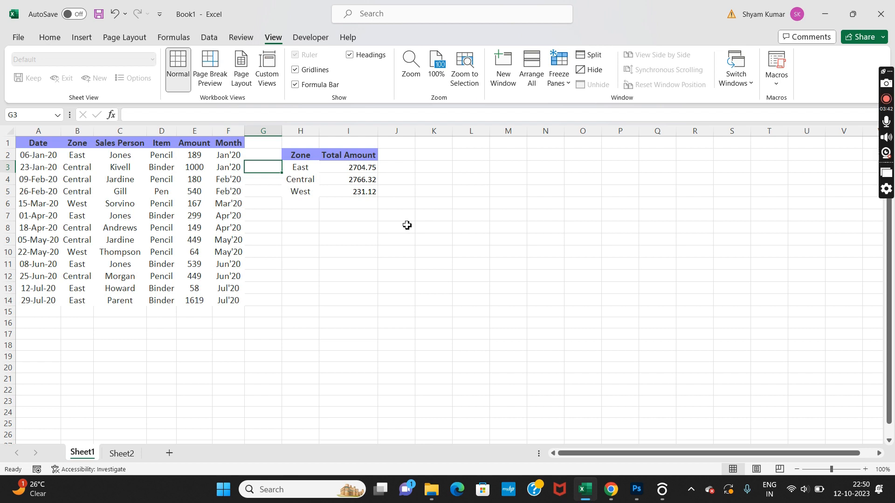
Examine the SUMIF formulas and totals for the East, Central and West zones in I3:I5
key(shift+Down)
key(Down)
key(Down)
key(Up)
key(Up)
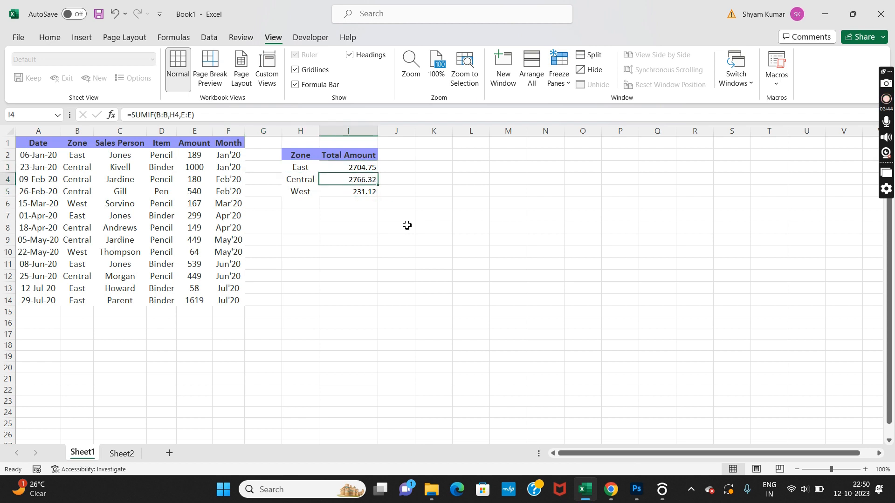
key(Down)
key(Up)
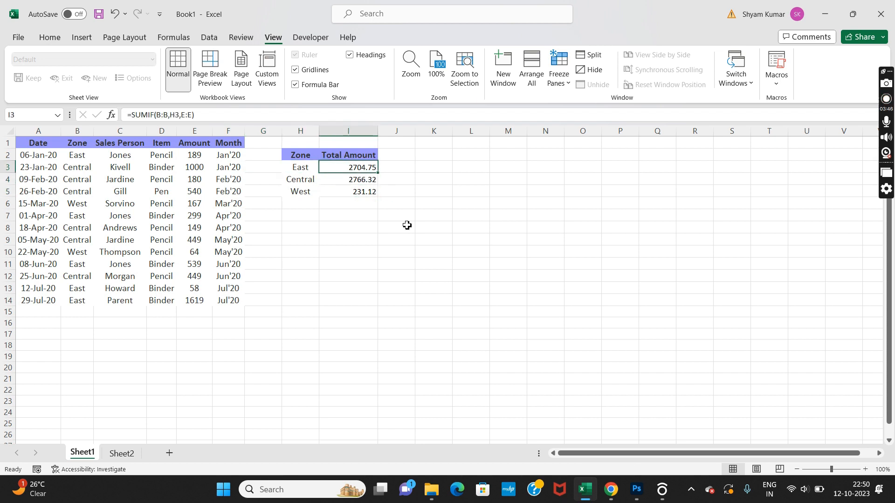
key(ctrl+shift+Down)
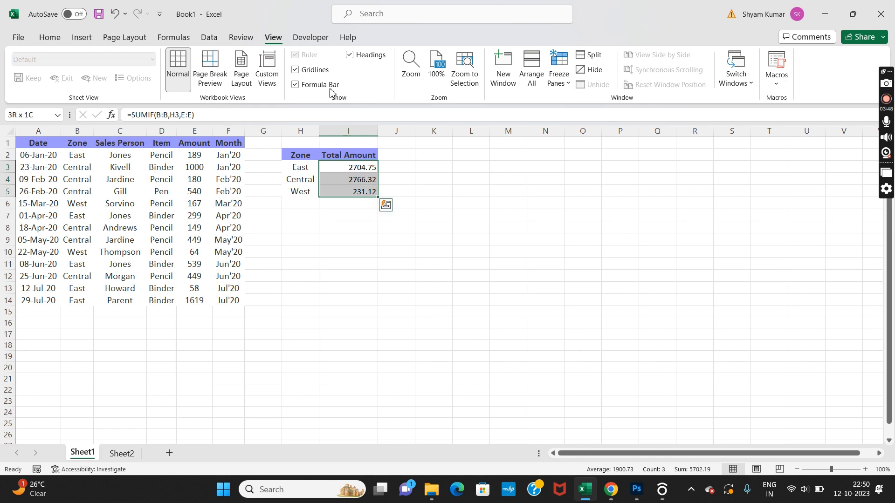
key(ctrl+shift+Up)
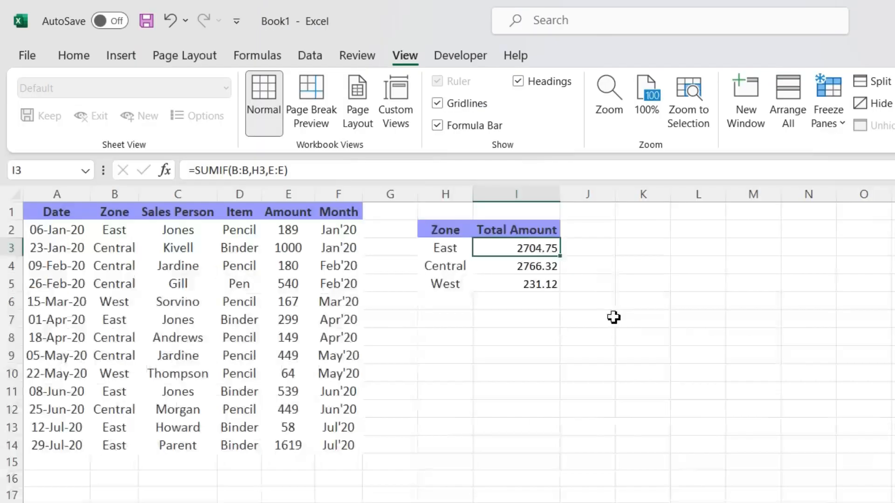
key(ctrl+shift+Down)
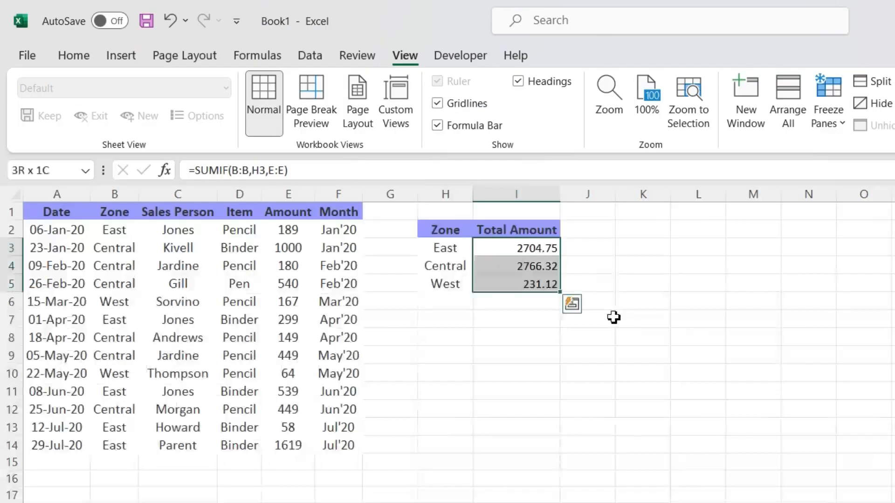
key(ctrl+shift+Up)
key(ctrl+shift+Down)
Undo the copying of the formula down the Total Amount column and start a new SUMIF formula in I3
key(ctrl+z)
text(=)
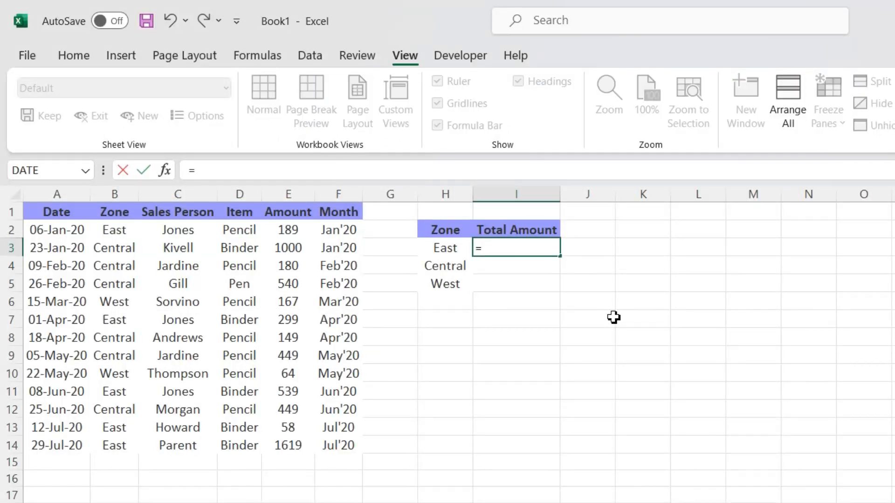
text(sum)
key(Down)
key(Tab)
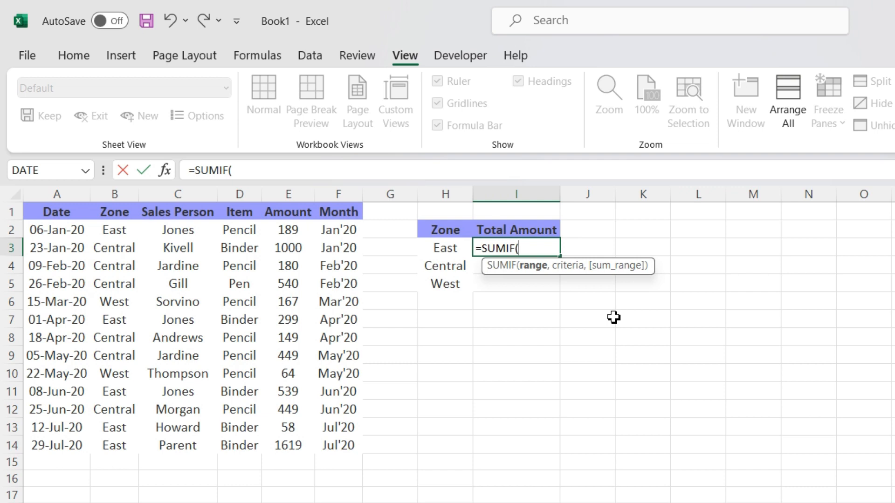
Set the whole Zone column, B:B, as the range of the new SUMIF formula in I3
key(Left)
key(Left)
key(Left)
key(Left)
key(Left)
key(Left)
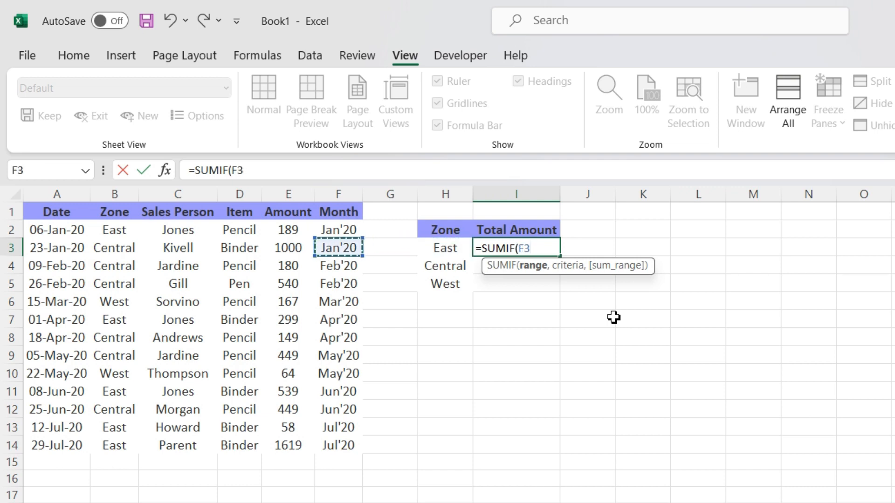
key(Up)
key(Right)
key(Right)
key(Right)
key(Right)
key(Right)
key(Left)
key(Left)
key(Left)
key(Left)
key(Left)
key(Left)
key(ctrl+space)
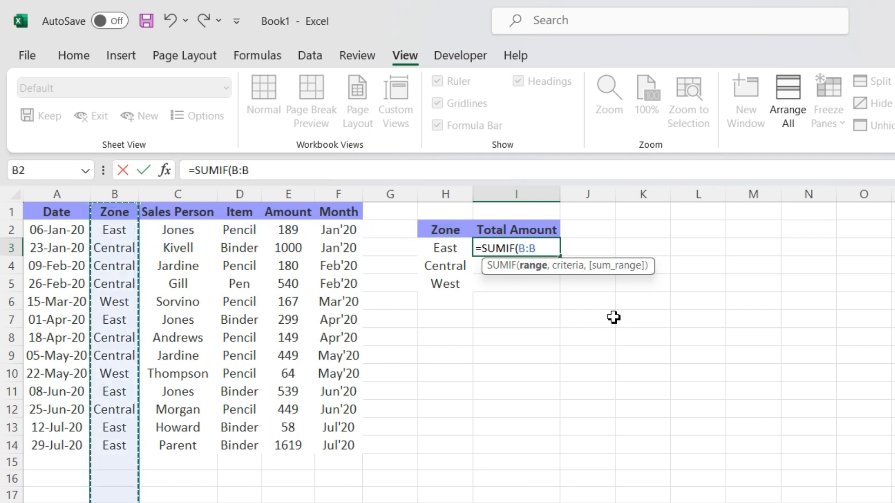
text(,)
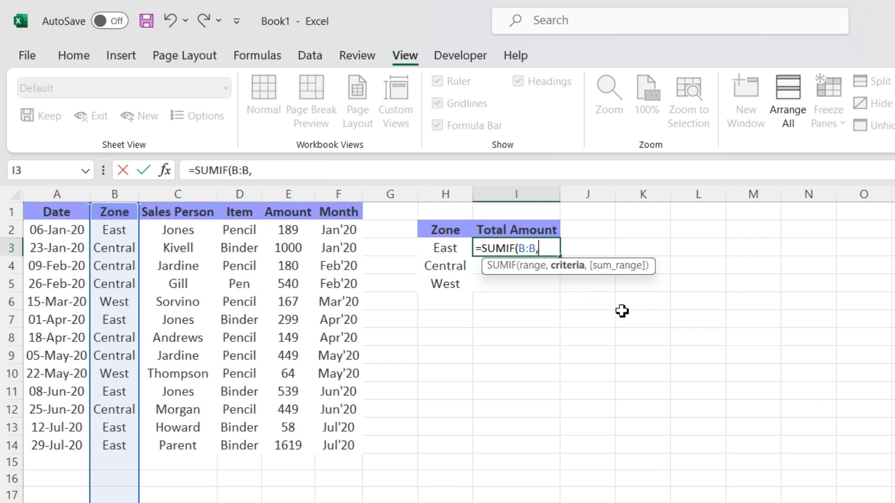
Finish the SUMIF formula with H3 as the criteria and the Amount column E:E as the sum range, and enter it
key(Left)
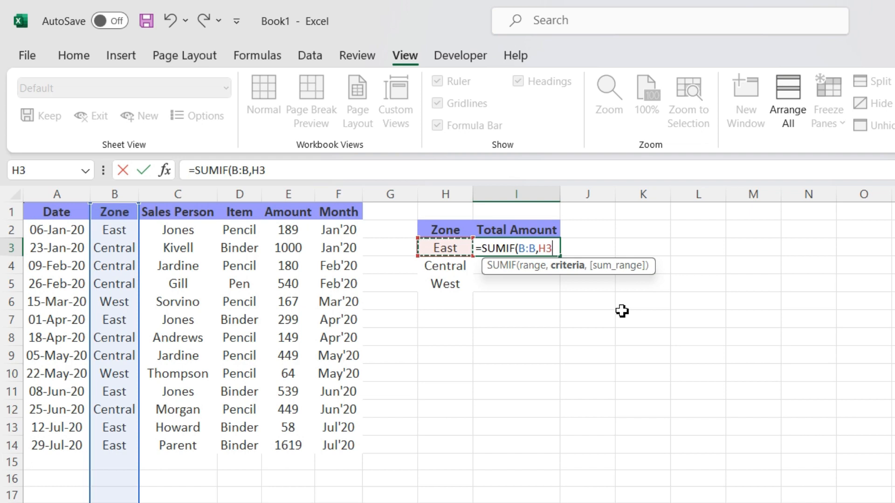
text(,)
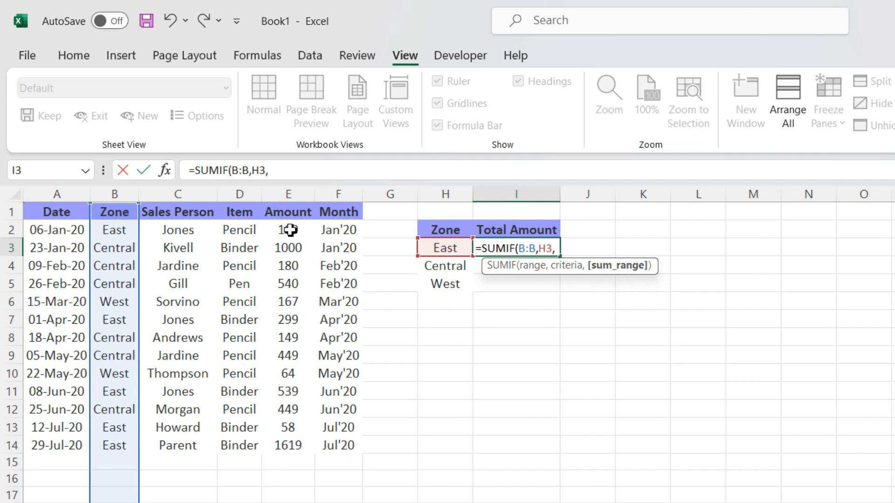
click(290, 230)
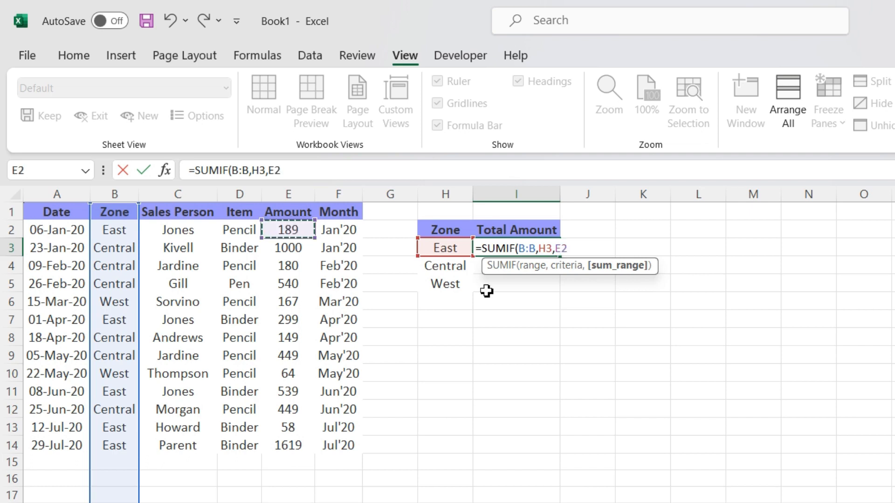
key(ctrl+space)
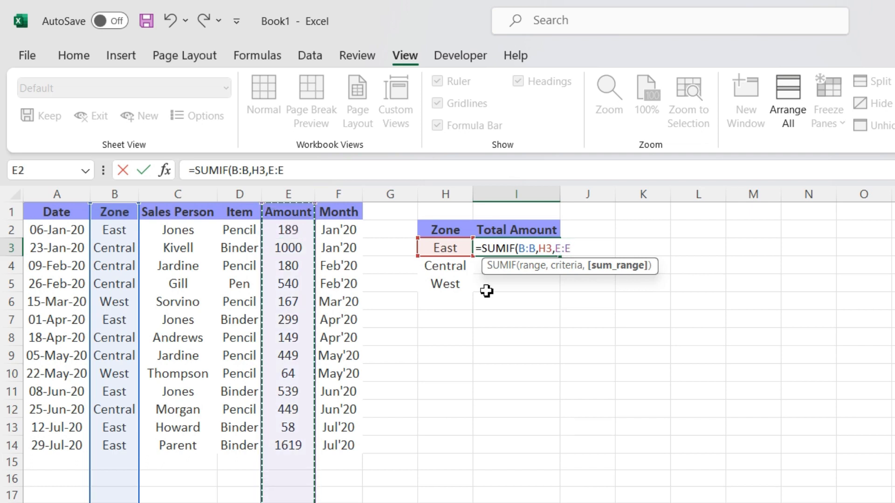
text())
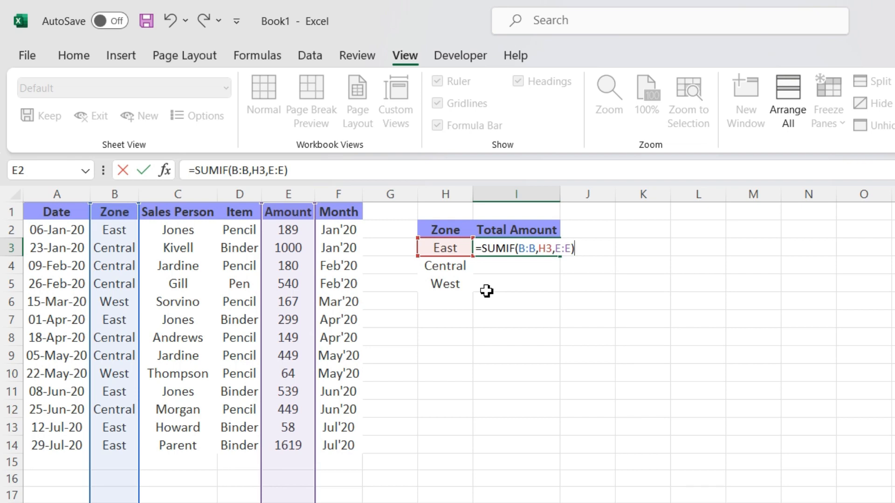
key(Return)
Copy the re-entered SUMIF formula from I3 to the Central and West rows, down to I5
key(Up)
key(ctrl+c)
key(shift+Down)
key(shift+Down)
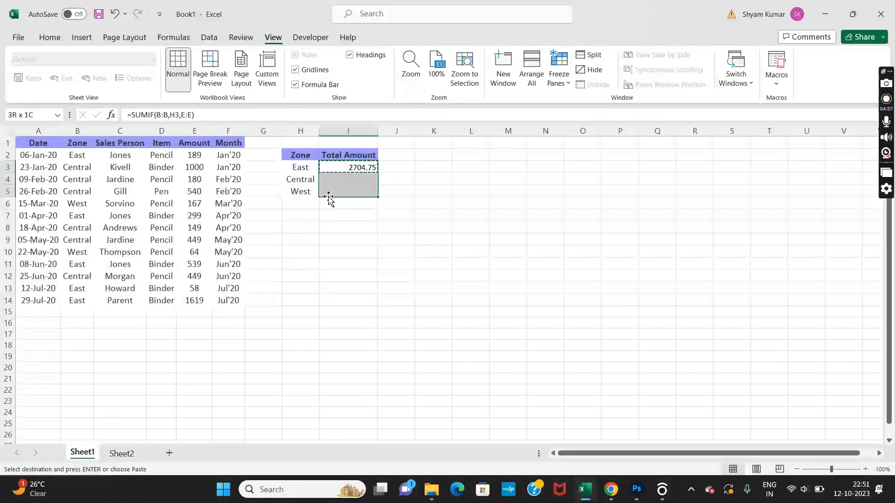
key(Return)
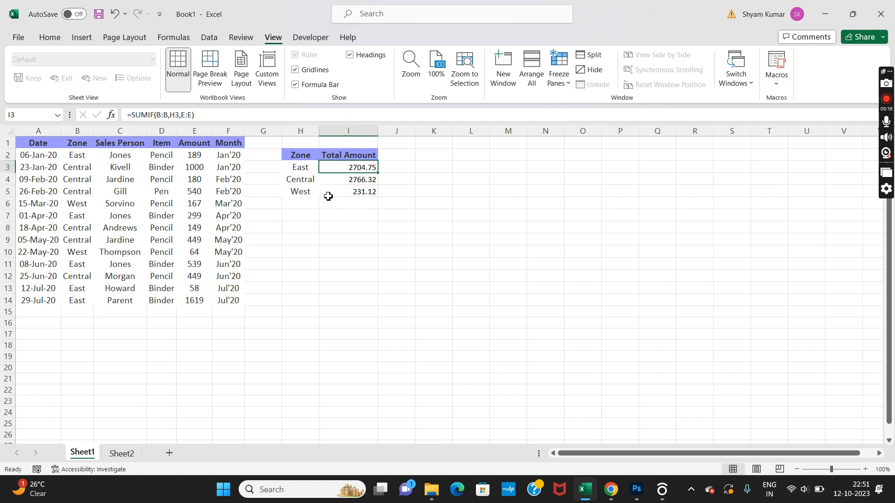
Review the zone totals and their formulas against the columns of the sales table
key(Left)
key(Up)
key(Right)
key(Down)
key(Left)
key(Left)
key(Left)
key(Left)
key(Left)
key(Left)
key(Left)
key(Right)
key(Left)
key(Right)
key(Right)
key(Right)
key(Up)
key(Right)
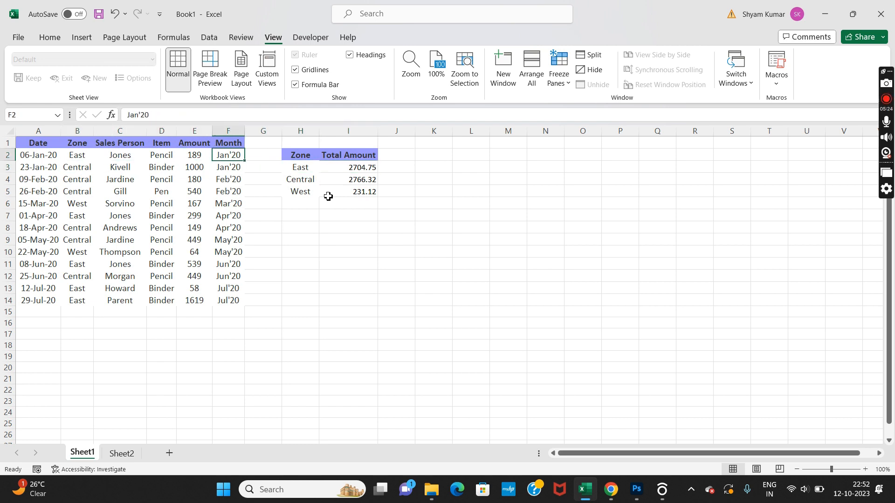
key(Right)
key(Right)
key(Right)
key(Down)
key(Down)
key(Up)
key(Down)
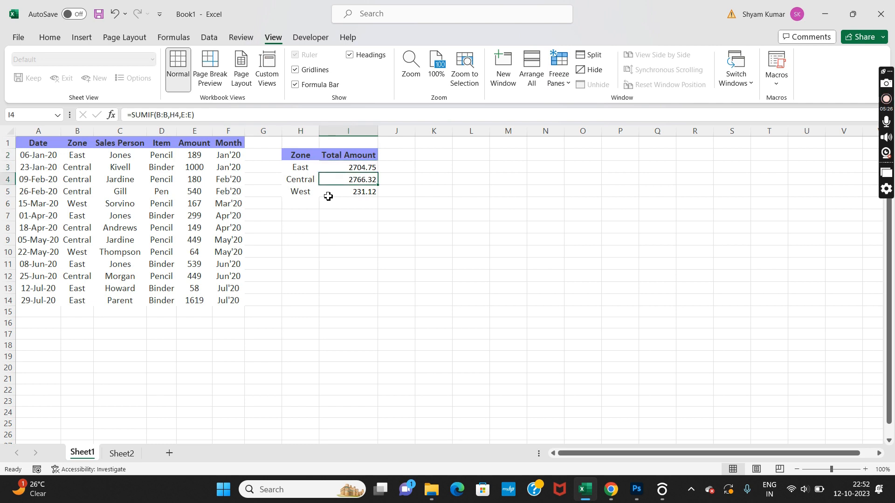
key(Left)
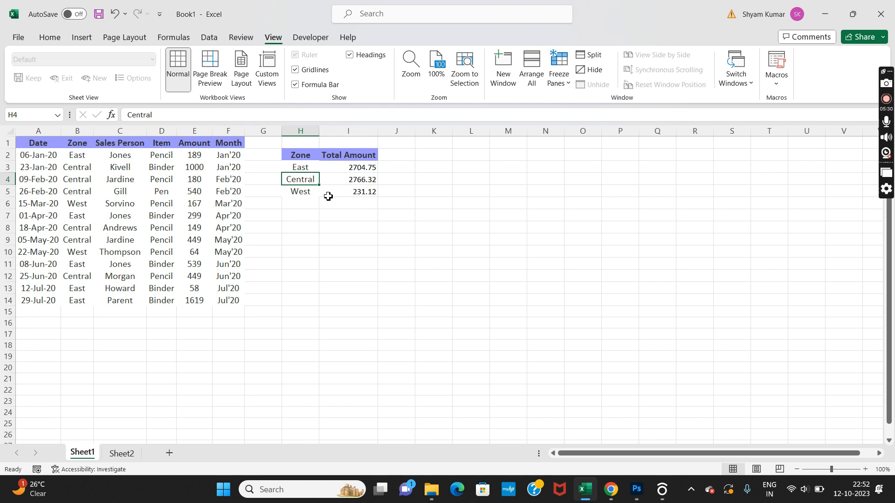
key(Right)
key(Up)
key(Up)
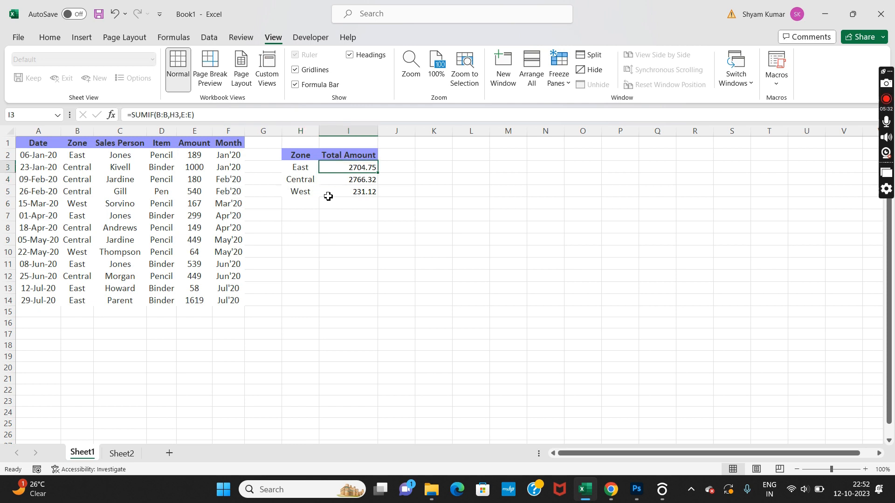
Enter the month heading Jan'20 in J2, beside the Total Amount heading
key(Right)
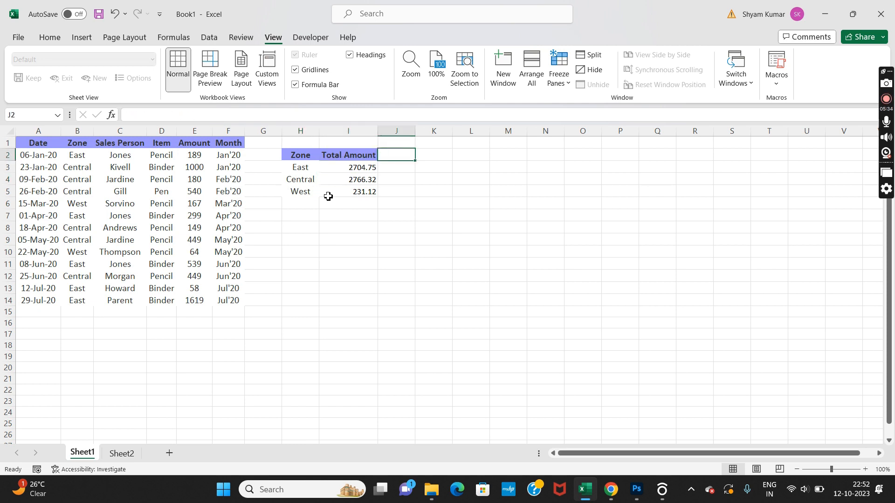
text(Jan'23)
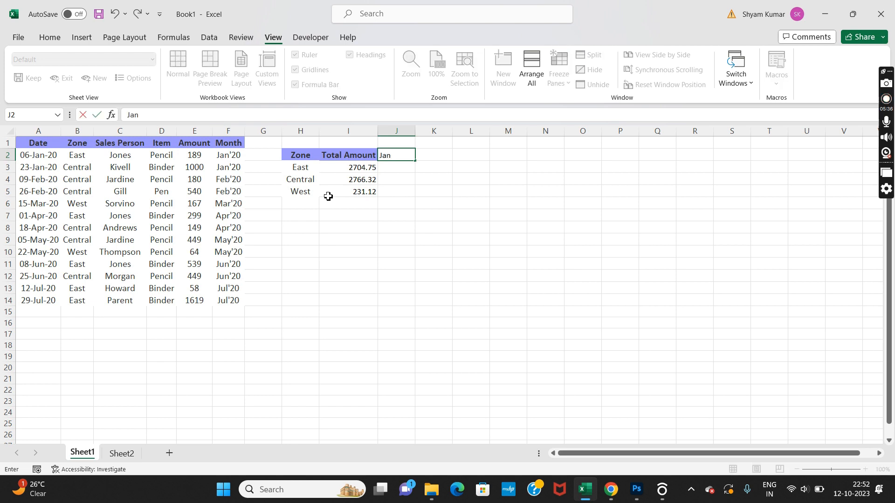
key(Return)
key(Up)
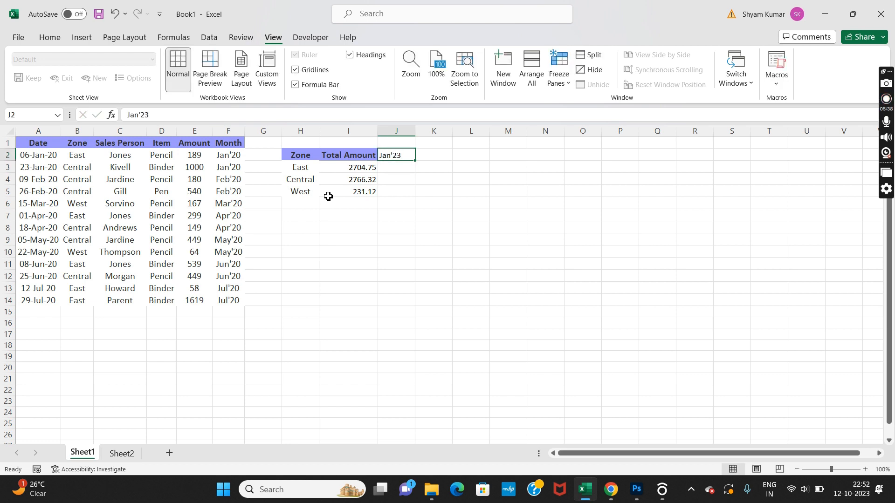
key(F2)
key(BackSpace)
text(0)
key(Return)
Copy Feb'20 from F4 in the Month column and paste it as a value into K2
key(Up)
key(Left)
key(Right)
key(Left)
key(Left)
key(Left)
key(Left)
key(Down)
key(Down)
key(ctrl+c)
key(Up)
key(Right)
key(Right)
key(Right)
key(Right)
key(Up)
key(Right)
key(alt+e)
key(s)
key(v)
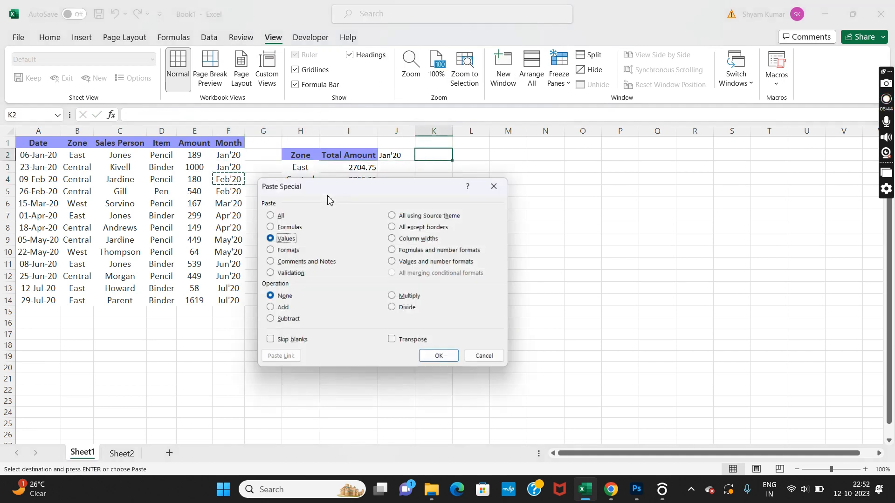
key(Return)
Copy Mar'20 from F6 in the Month column and paste it as a value into L2
key(Left)
key(Left)
key(Left)
key(Left)
key(Left)
key(Down)
key(Down)
key(Down)
key(Down)
key(Down)
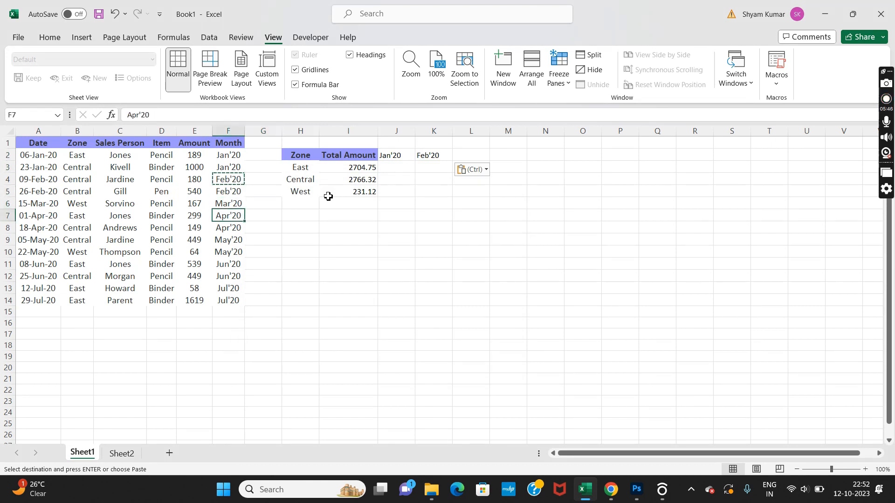
key(Up)
key(ctrl)
key(Right)
key(Right)
key(Escape)
key(ctrl+c)
key(Up)
key(Right)
key(Up)
key(Right)
key(Up)
key(Right)
key(Up)
key(Right)
key(Right)
key(Right)
key(alt+e)
key(s)
key(Return)
Centre the three month headings in J2:L2 horizontally
key(Left)
key(Left)
key(shift+Right)
key(shift+Right)
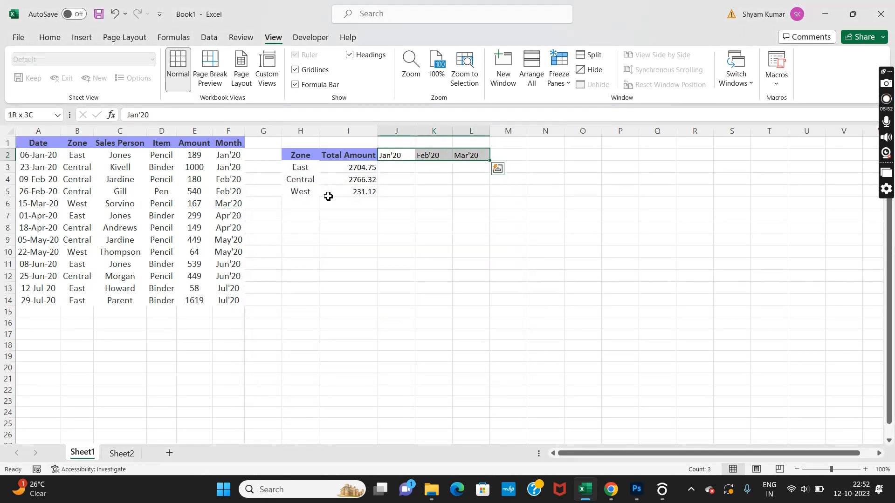
click(50, 41)
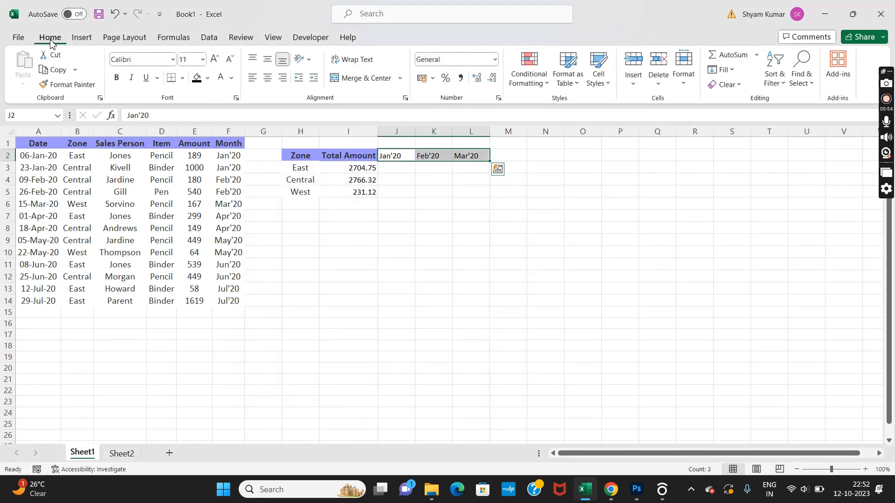
click(269, 79)
Start a SUMIFS formula in J3, the Jan'20 cell for the East zone
key(Right)
key(Down)
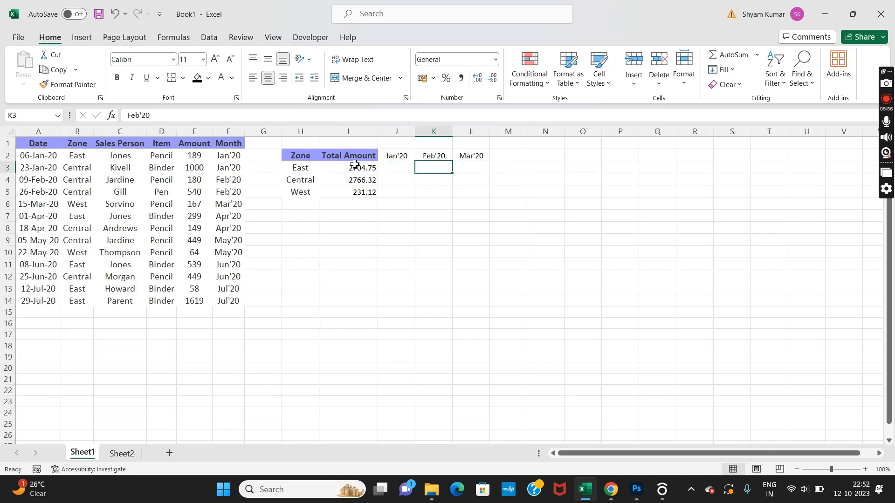
key(Left)
key(Right)
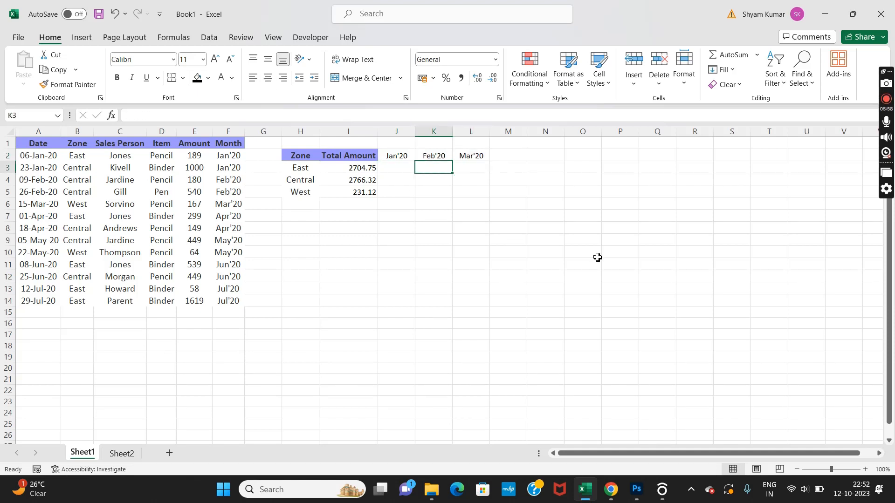
key(Left)
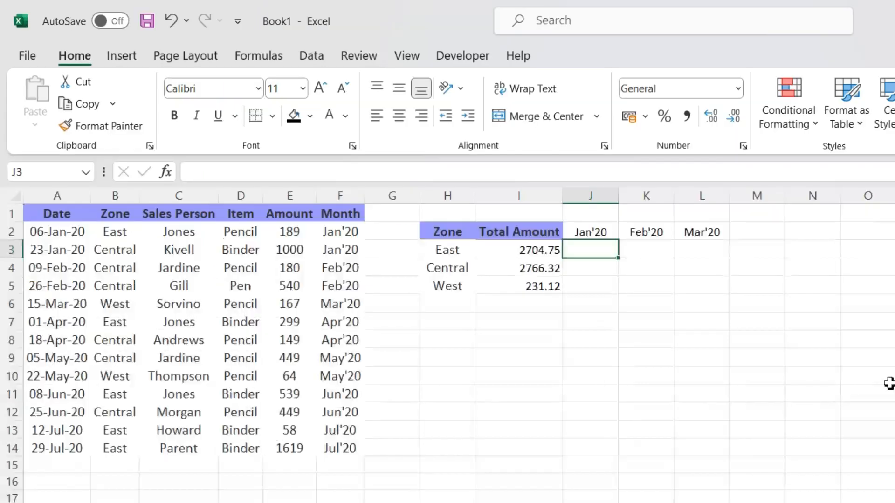
text(=sum)
key(Down)
key(Down)
key(Tab)
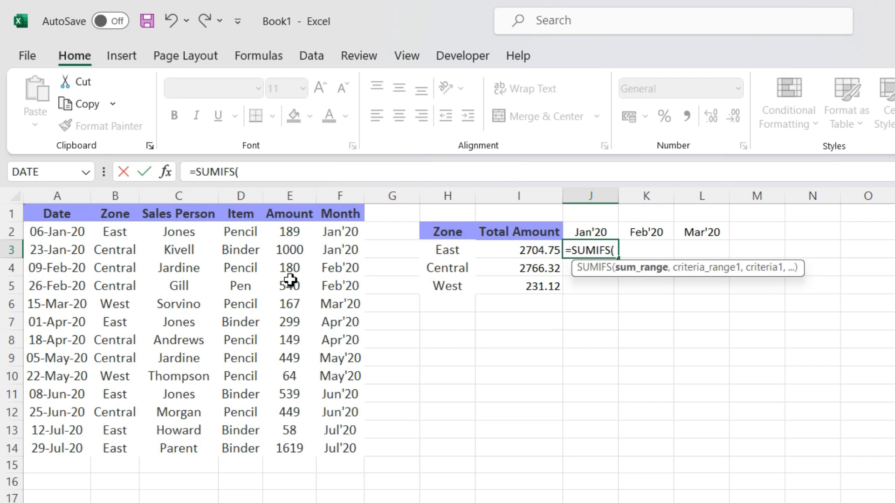
Set the Amount column E:E as the SUMIFS sum range and the Zone column B:B as the first criteria range
click(290, 254)
key(ctrl+space)
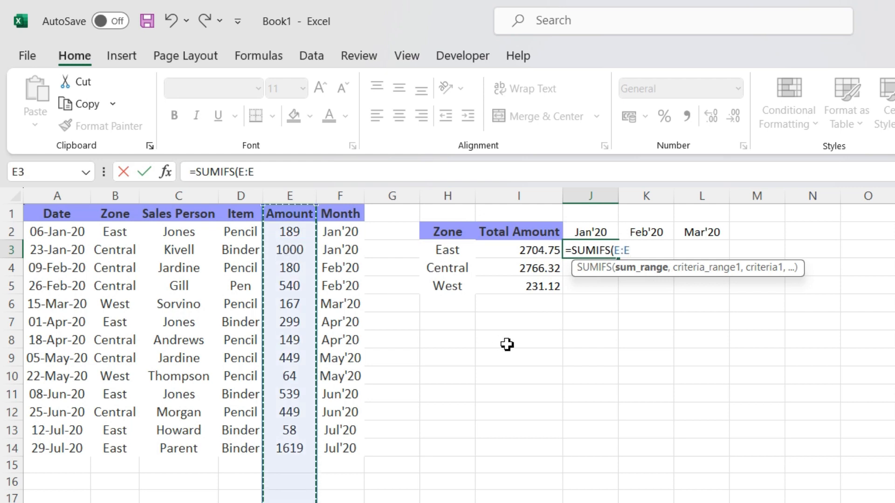
text(,)
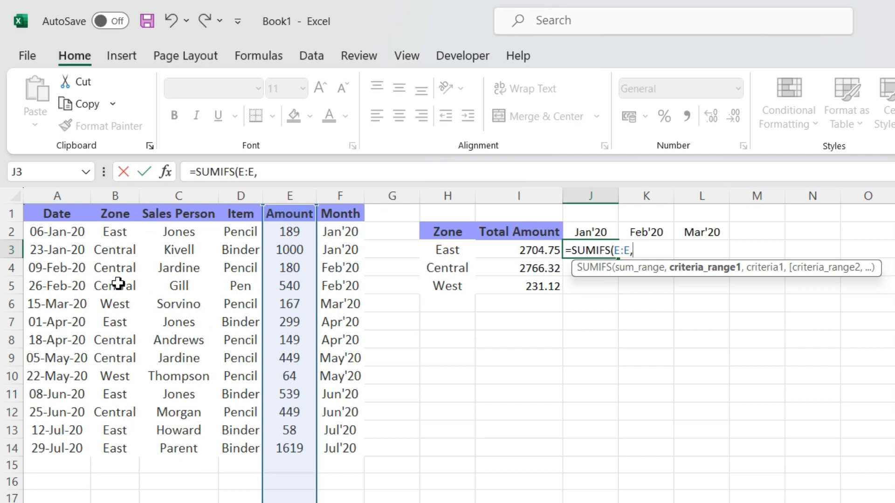
click(114, 196)
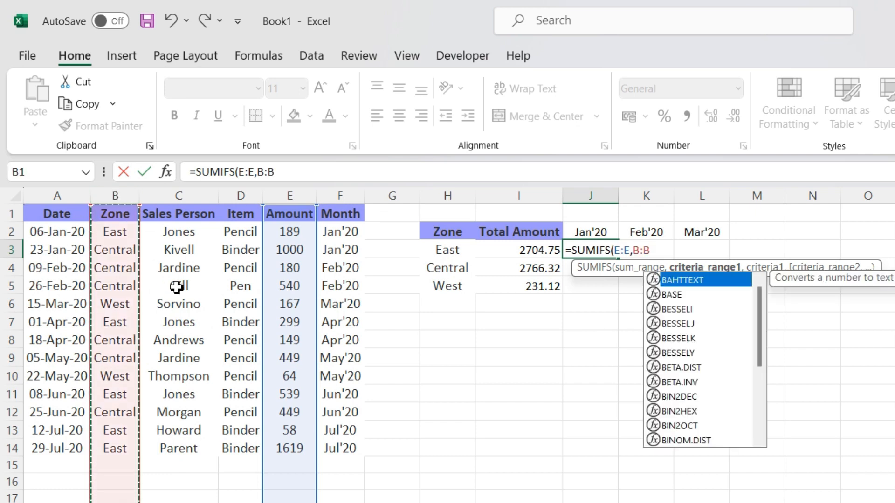
Complete the SUMIFS formula in J3 with H3 as the first criterion, Month column F:F as the second criteria range and J2 as its criterion
text(,)
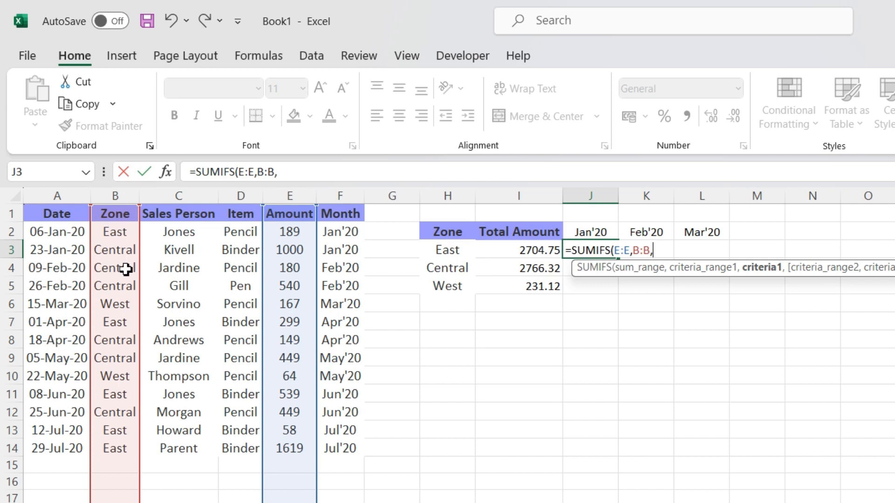
click(449, 252)
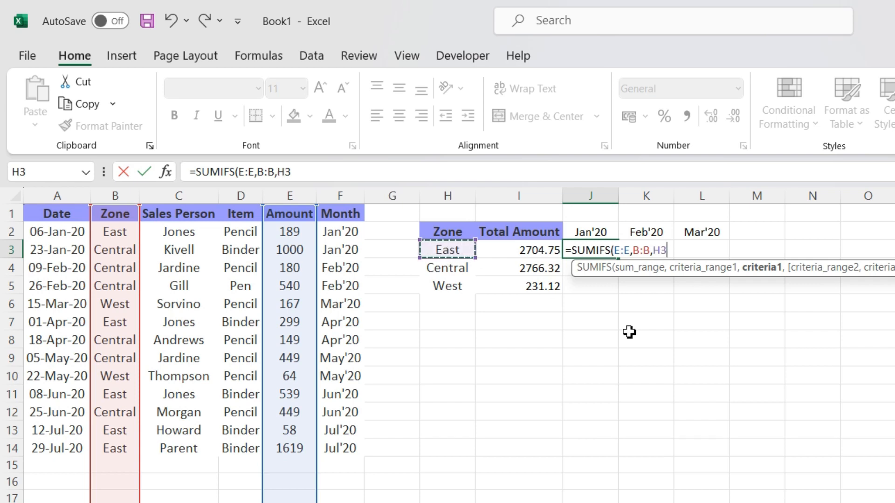
text(,)
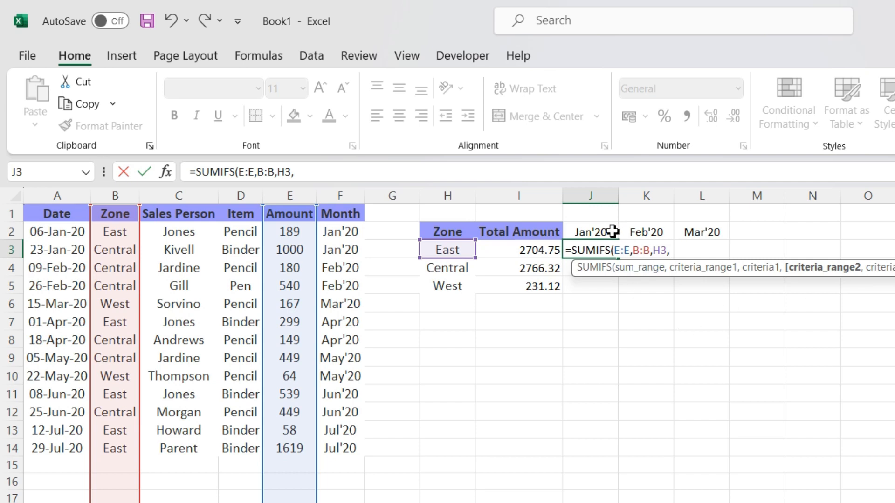
click(344, 193)
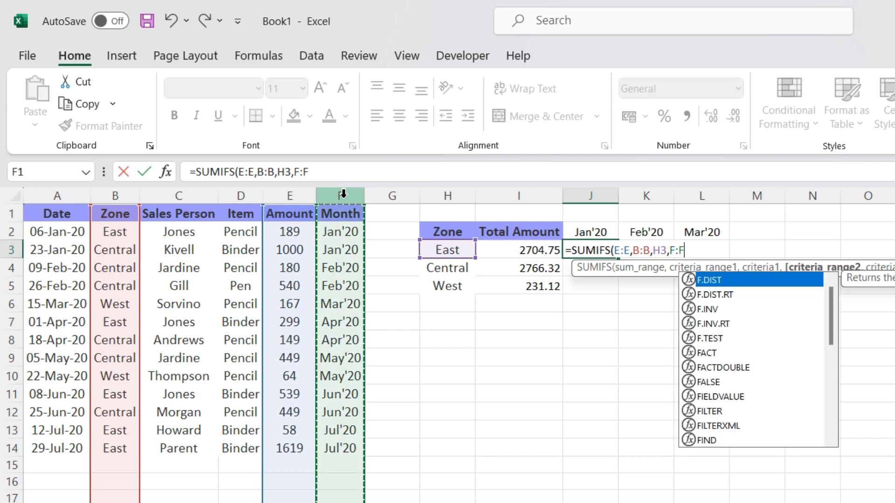
text(,)
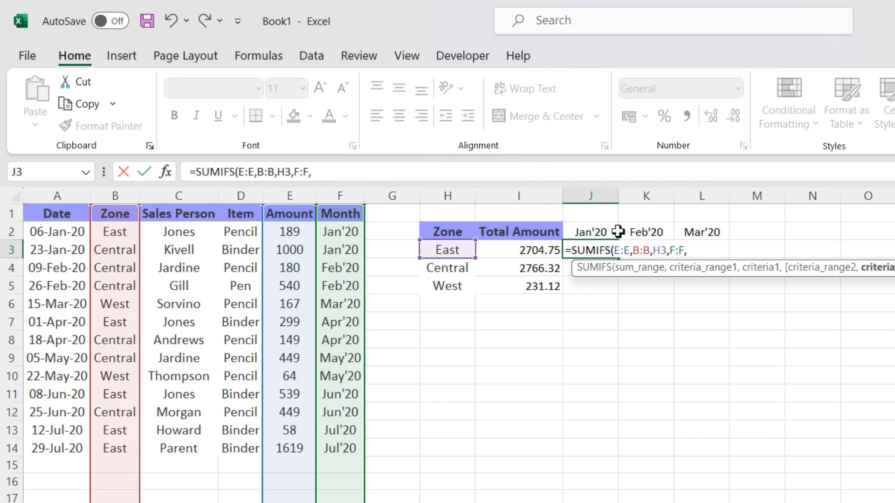
click(595, 230)
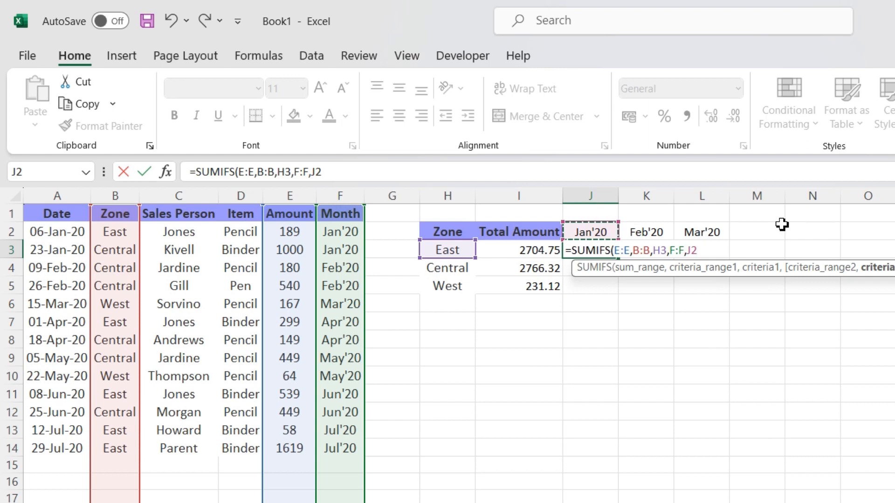
text())
key(ctrl+Return)
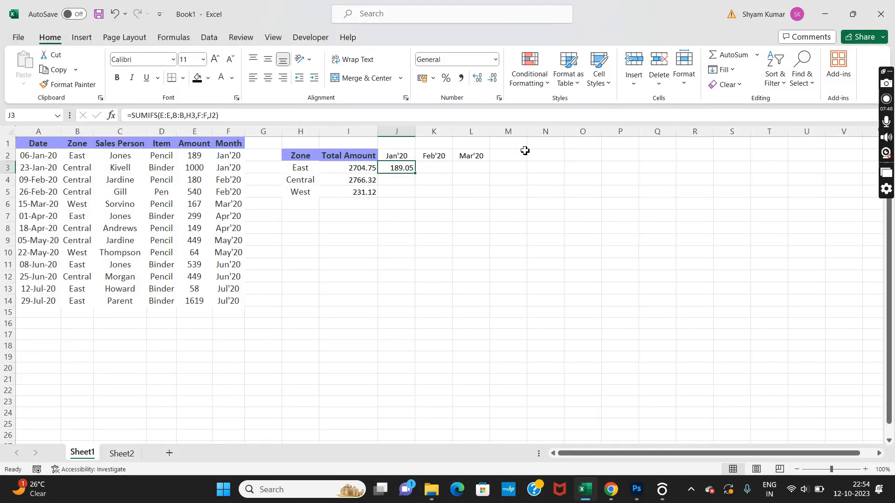
Try copying the J3 formula into K3 to check its cell references, and clear the copy
key(ctrl+c)
key(Right)
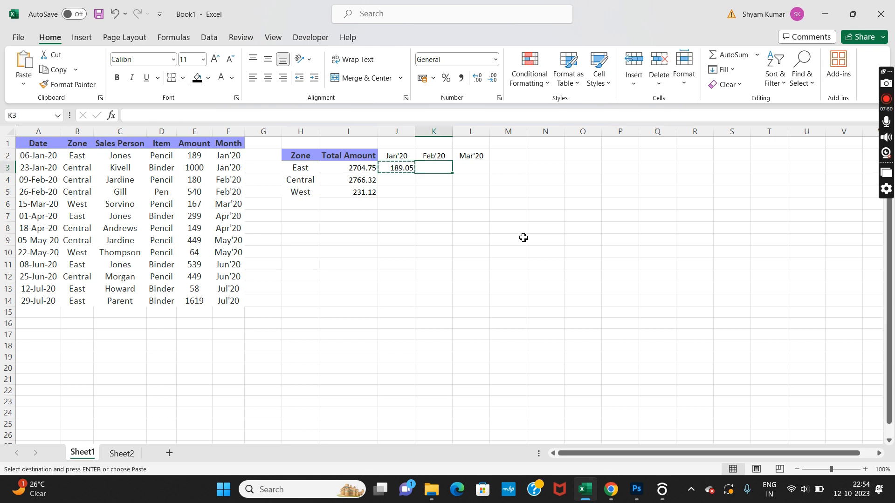
key(ctrl+v)
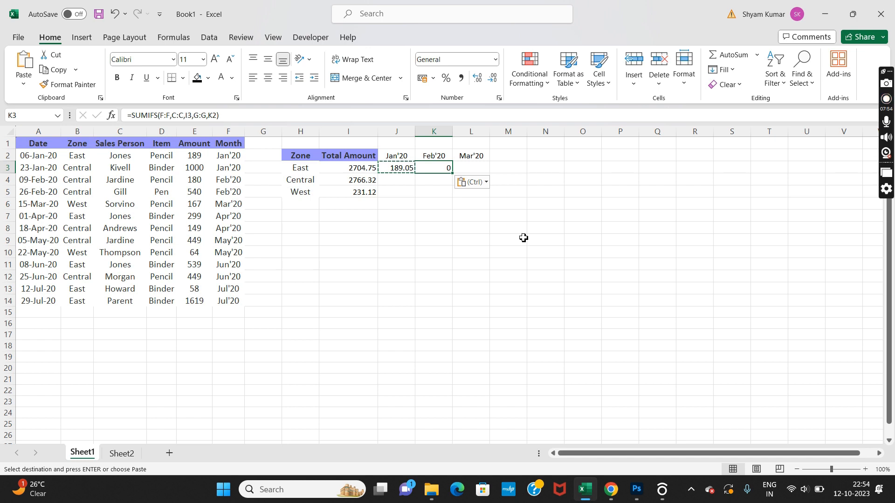
key(F2)
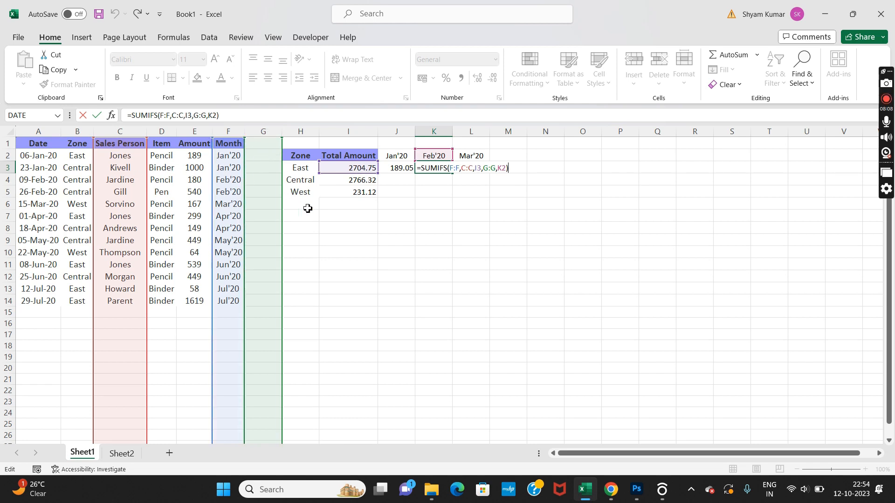
key(ctrl+Return)
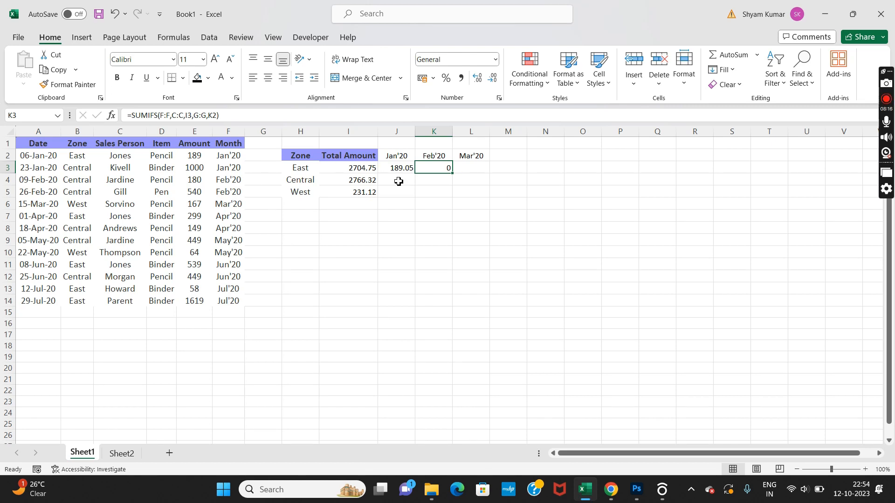
key(F2)
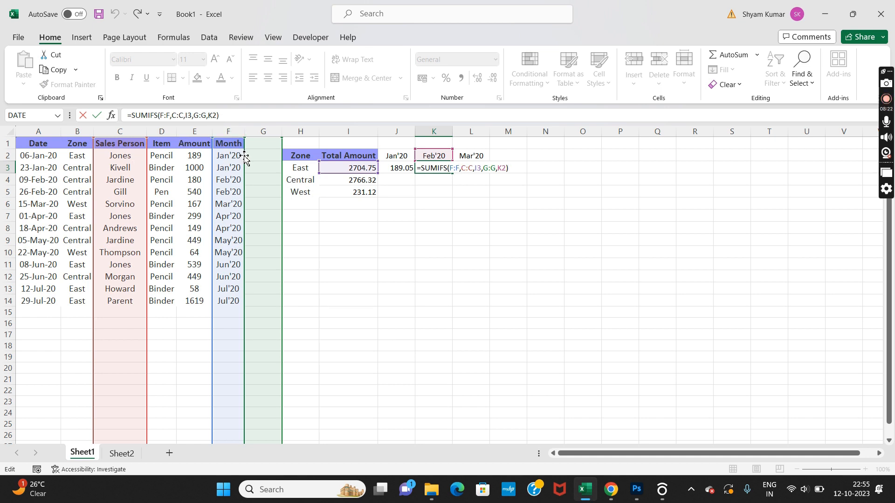
key(Escape)
key(Delete)
Make the sum range in the J3 formula absolute as $E:$E
key(Left)
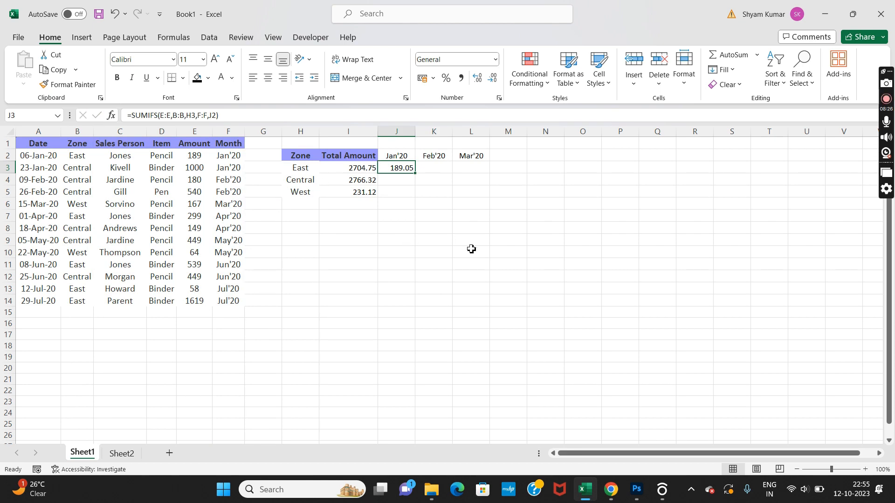
key(F2)
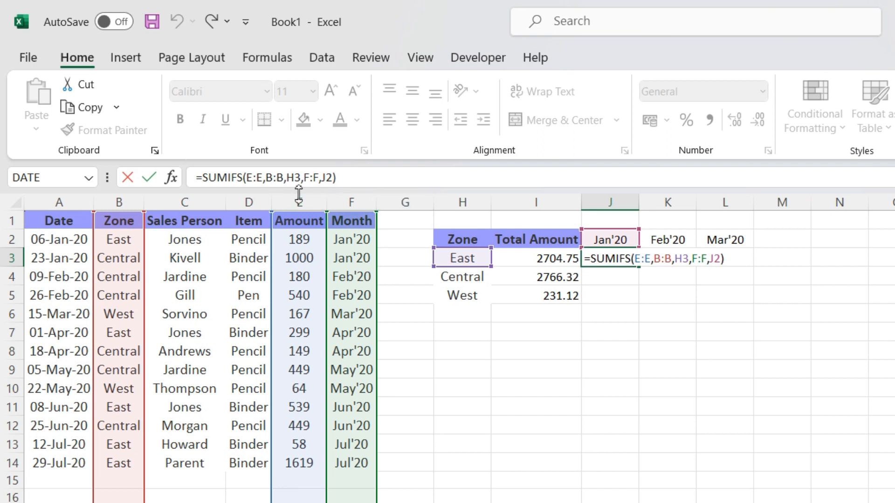
click(262, 178)
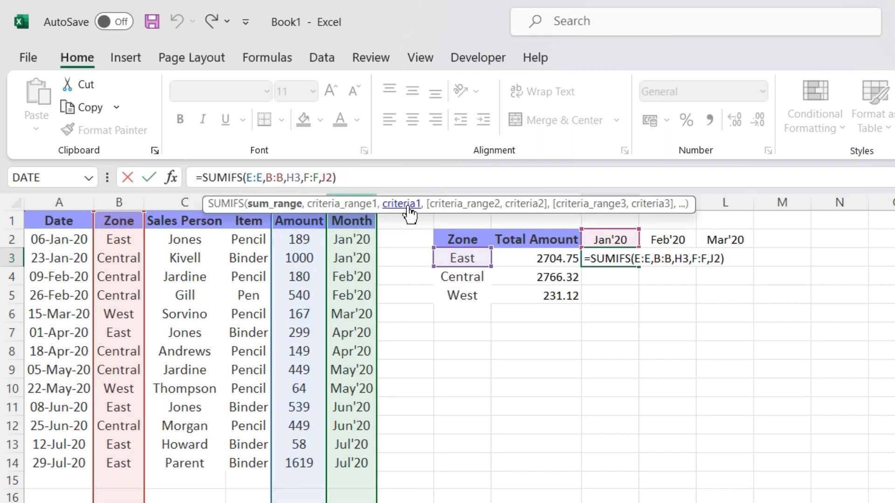
key(shift+Left)
key(shift+Left)
key(shift+Left)
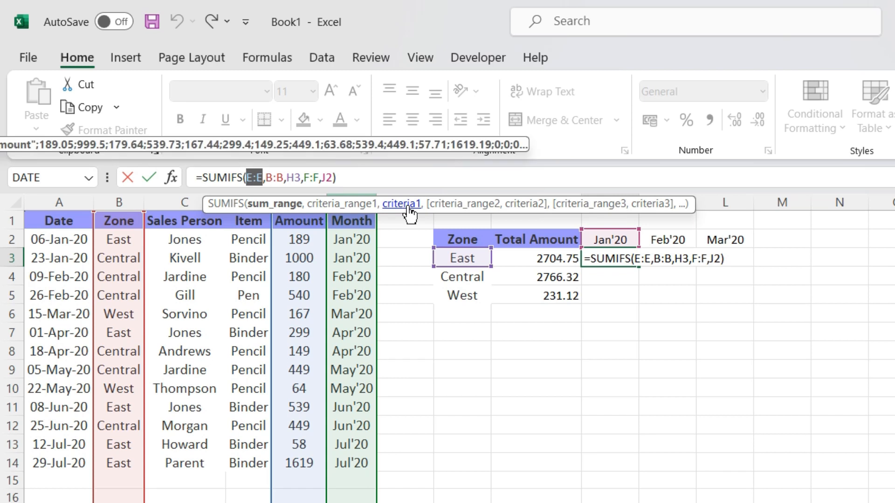
key(F4)
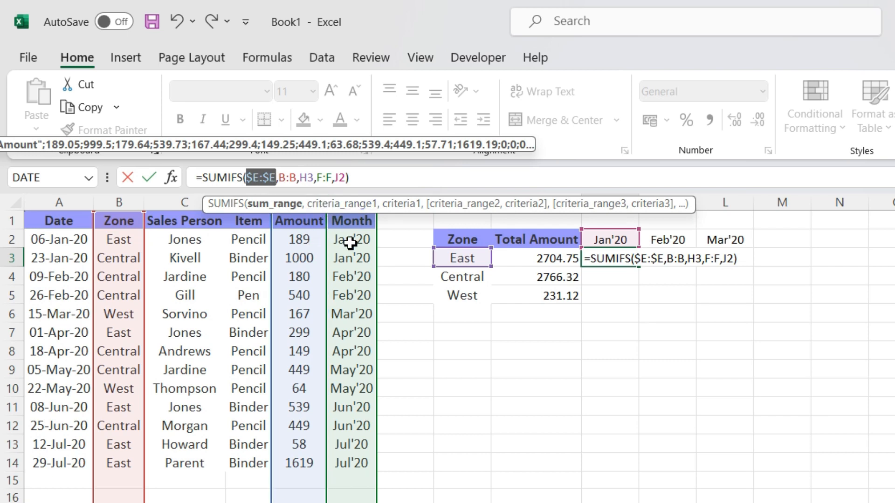
Make the first criteria range, the Zone column, absolute as $B:$B in the J3 formula
click(298, 178)
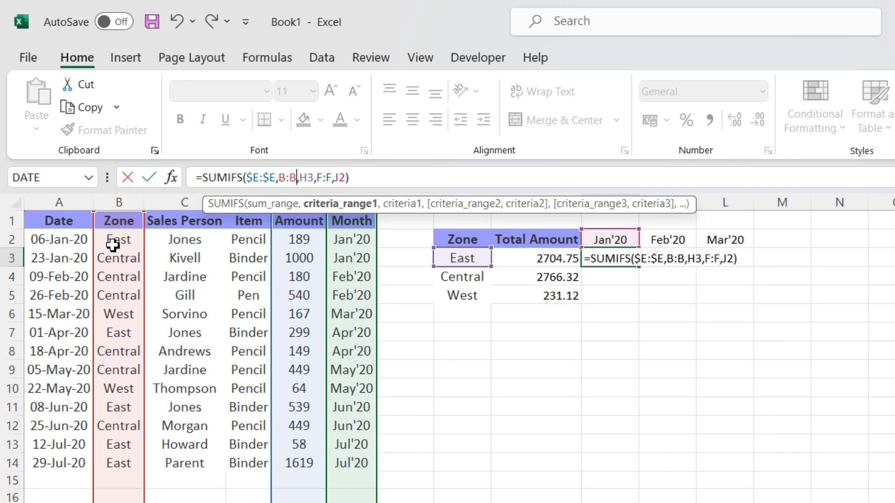
key(shift+Left)
key(shift+Left)
key(shift+Left)
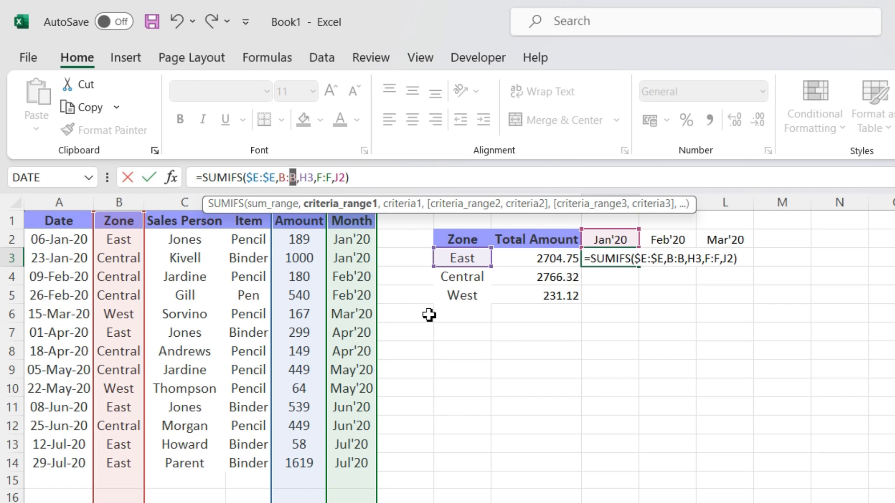
key(F4)
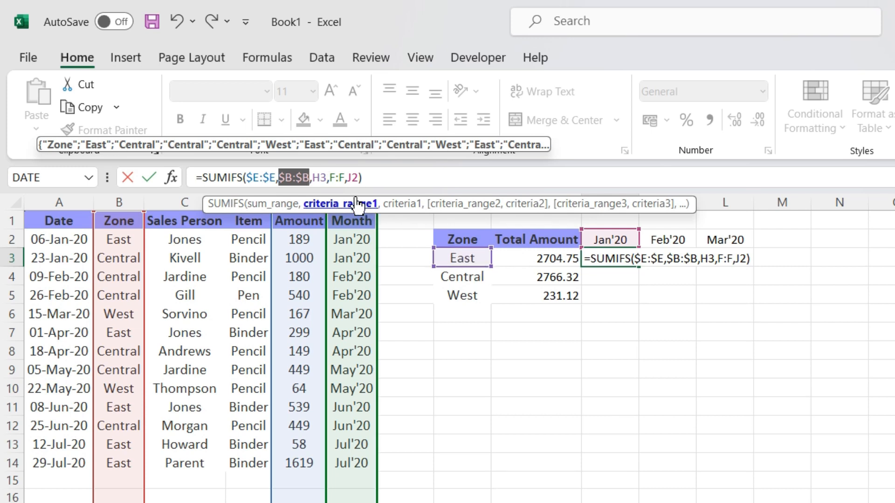
Lock the column of the zone criterion as $H3 and make the Month criteria range absolute as $F:$F
click(320, 178)
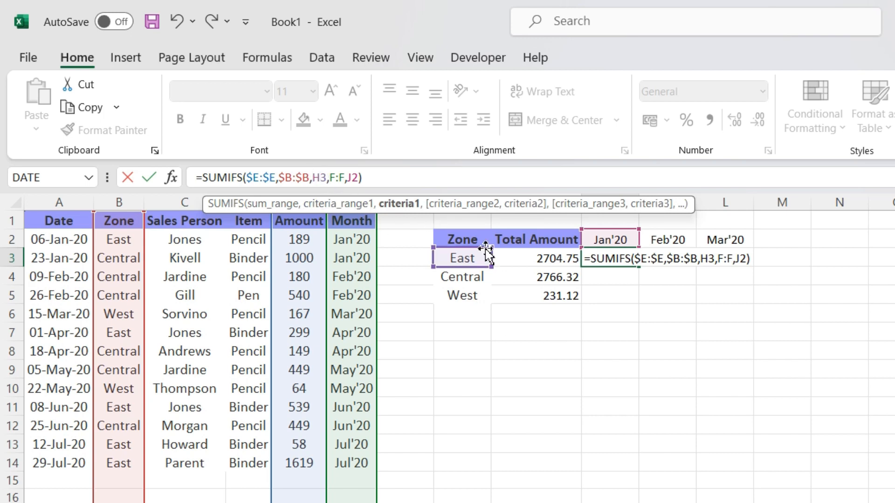
text($)
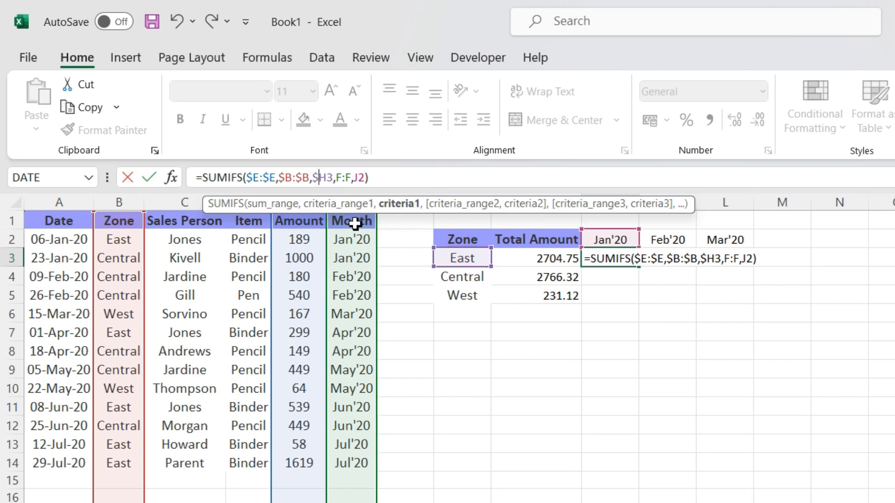
click(352, 176)
key(shift+Left)
key(shift+Left)
key(shift+Left)
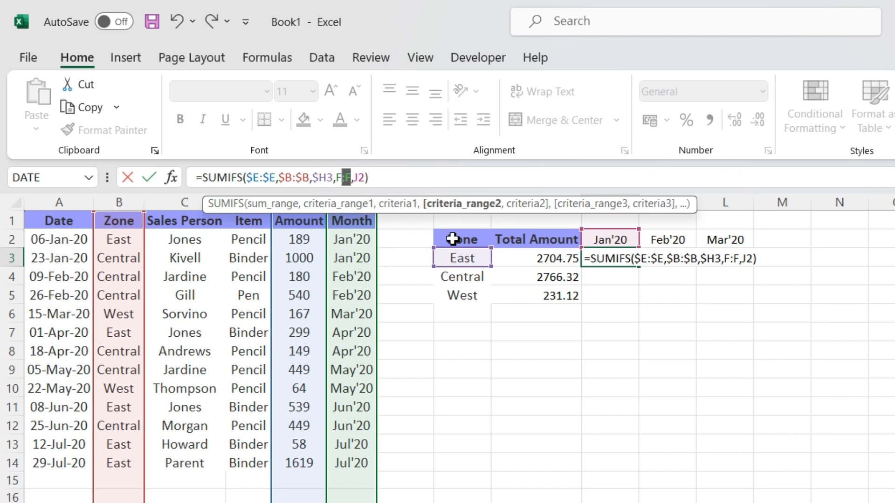
key(F4)
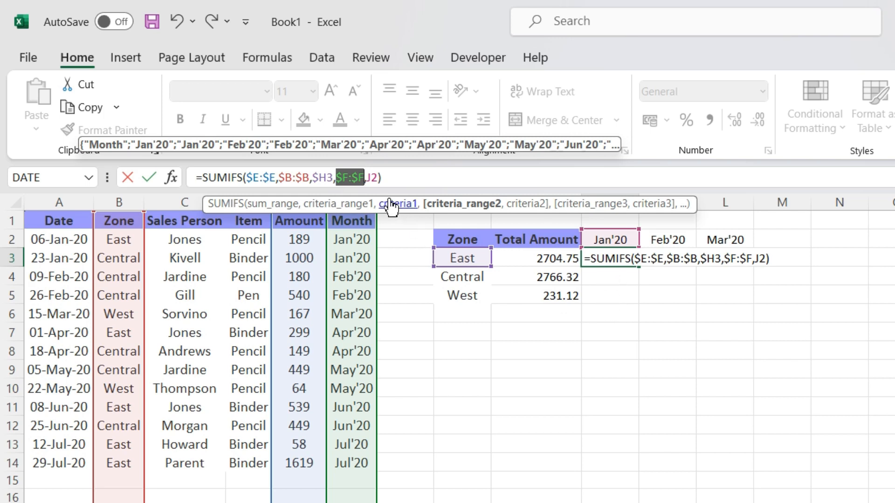
Lock the row of the month criterion as J$2 and confirm the J3 formula
click(377, 177)
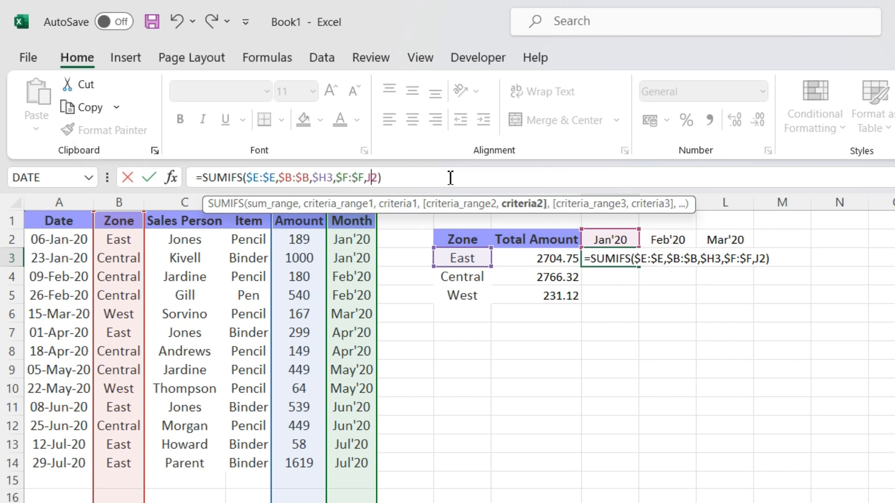
text($)
key(Return)
Copy the SUMIFS formula from J3 across J3:L5 for all three zones and months, and end copy mode
key(Up)
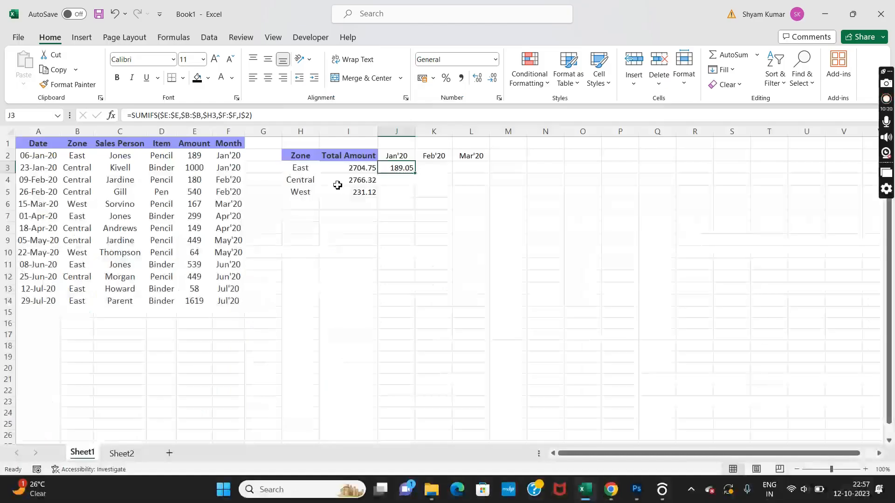
key(ctrl+c)
key(shift+Right)
key(shift+Down)
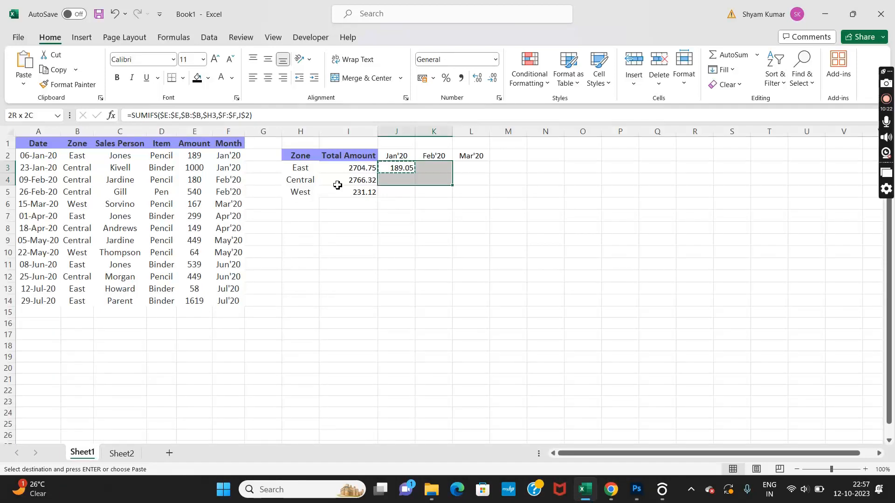
key(shift+Down)
key(shift+Right)
key(ctrl+v)
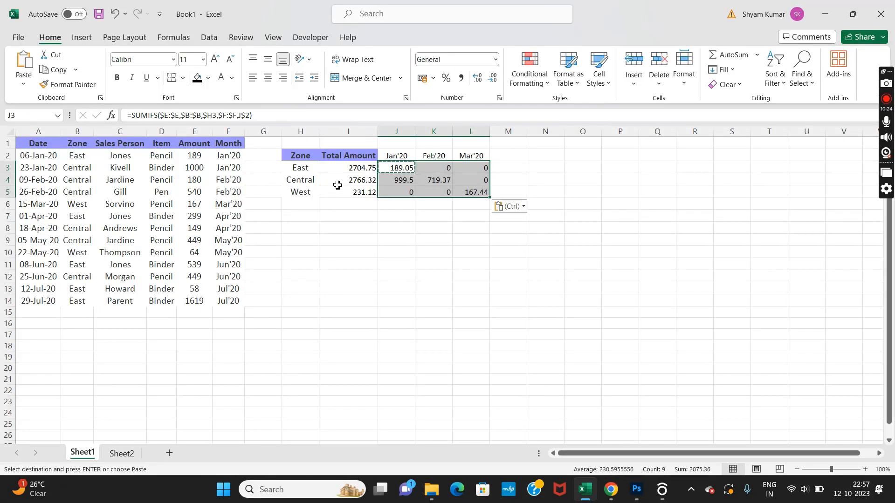
key(Left)
key(Right)
key(Right)
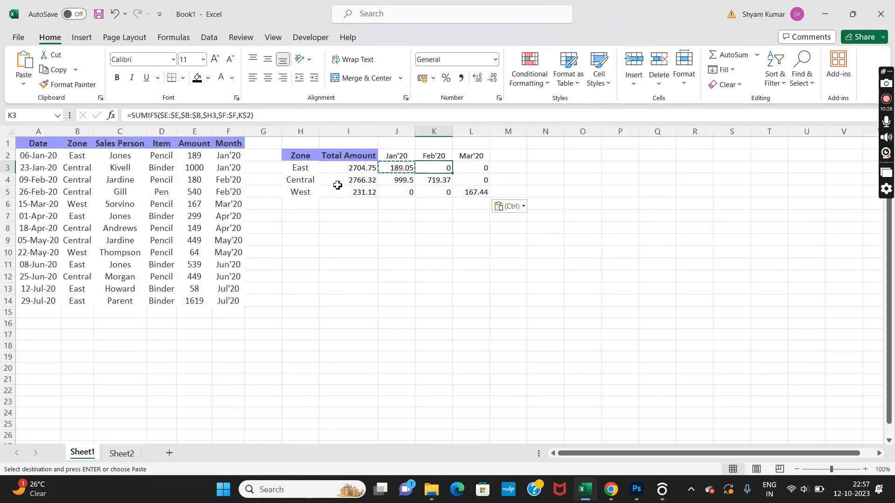
key(Escape)
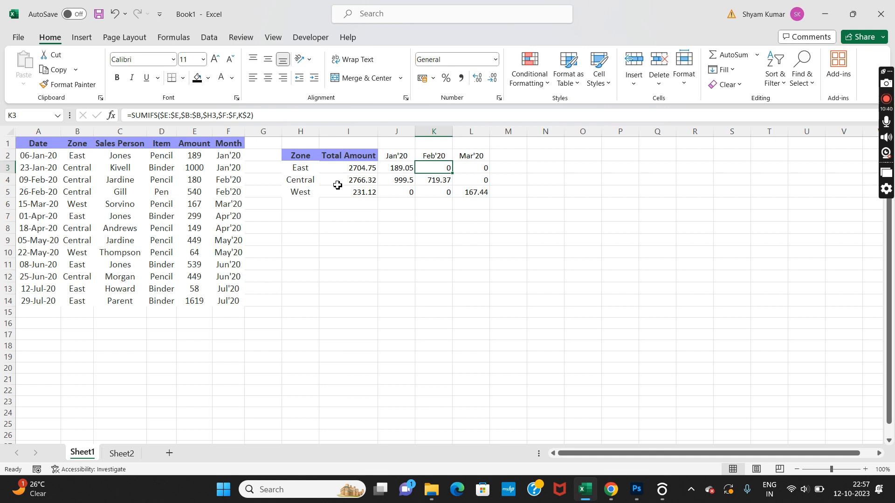
key(Left)
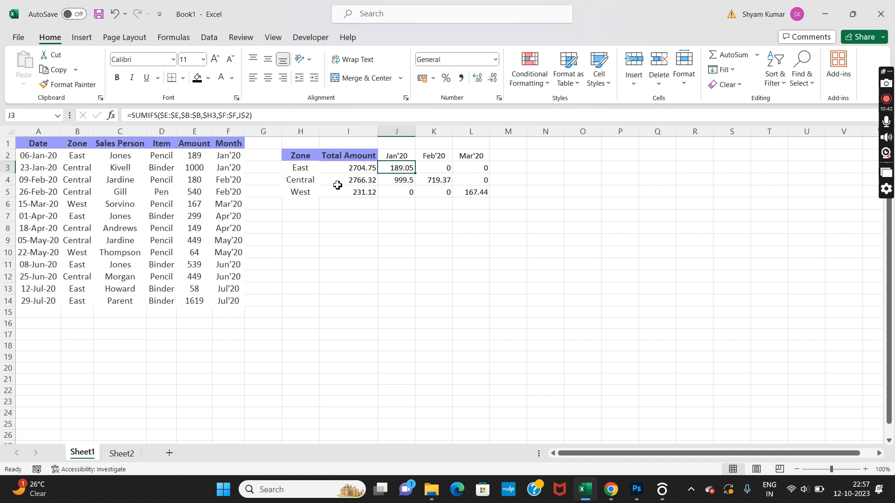